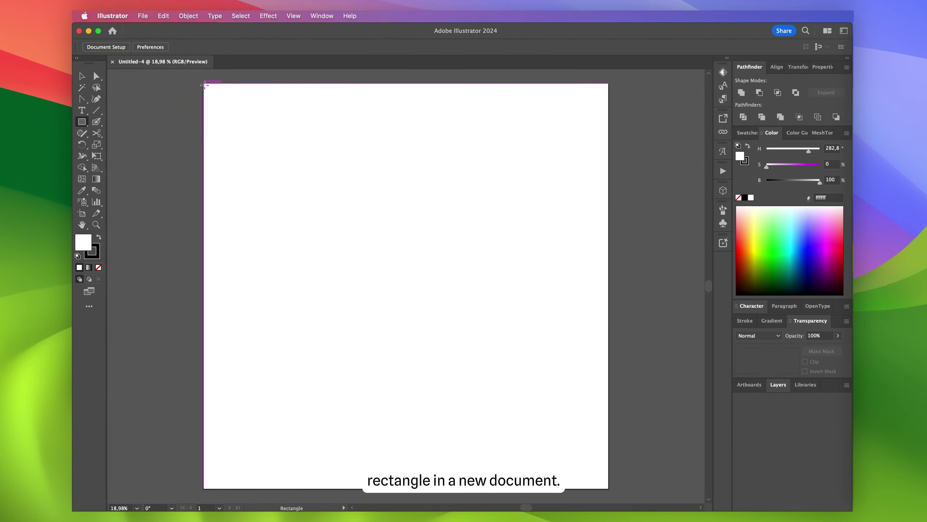
Draw a 2500 by 2500 pt rectangle covering the whole artboard and give it a black fill with no stroke.
mouse_move(203, 83)
left_mouse_down()
mouse_move(623, 464)
mouse_move(609, 488)
left_mouse_up()
key("v")
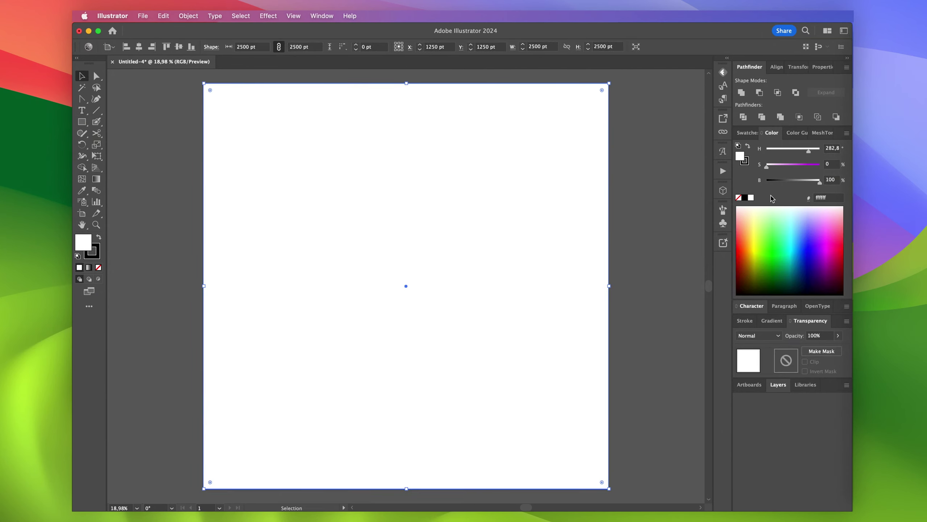
left_click(748, 163)
left_click(738, 198)
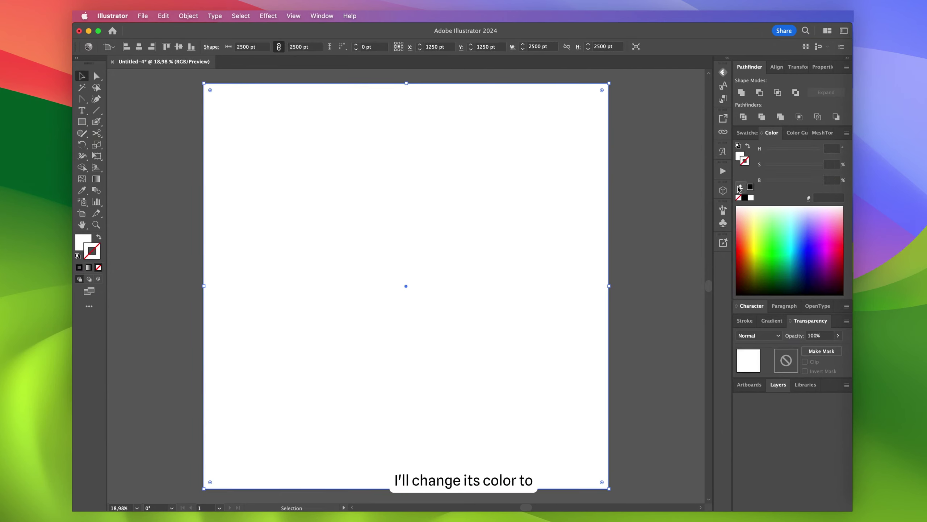
left_click(740, 154)
left_click(740, 157)
left_click(745, 198)
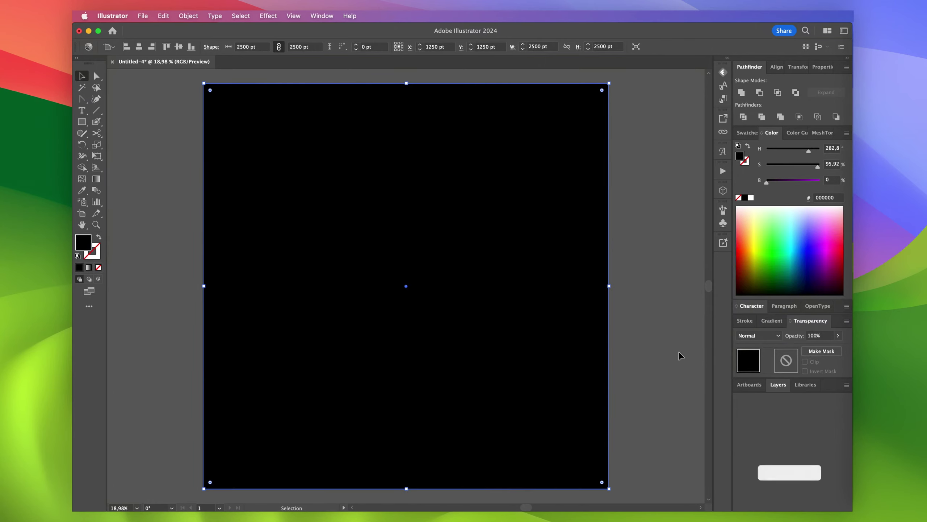
Add point text reading "Neon" on the black background, with a white fill and a 200 pt font size.
left_click(82, 115)
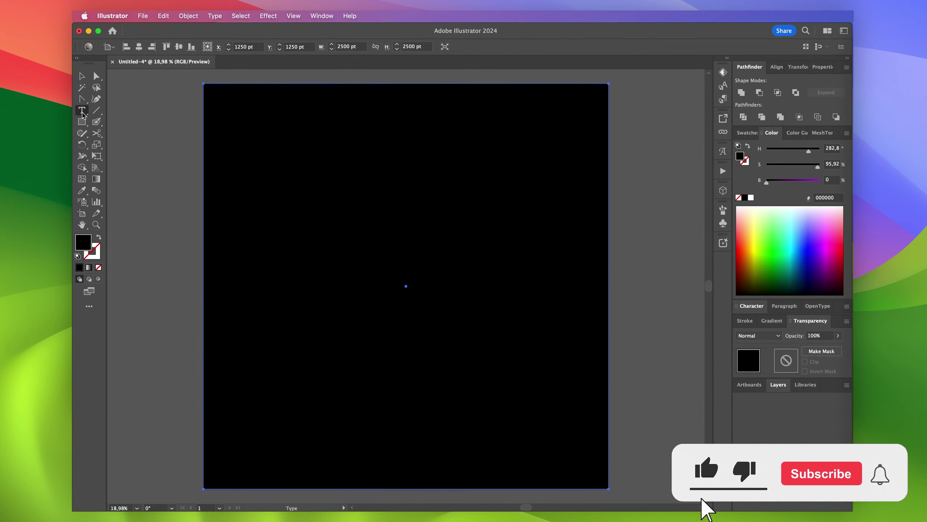
left_click(381, 256)
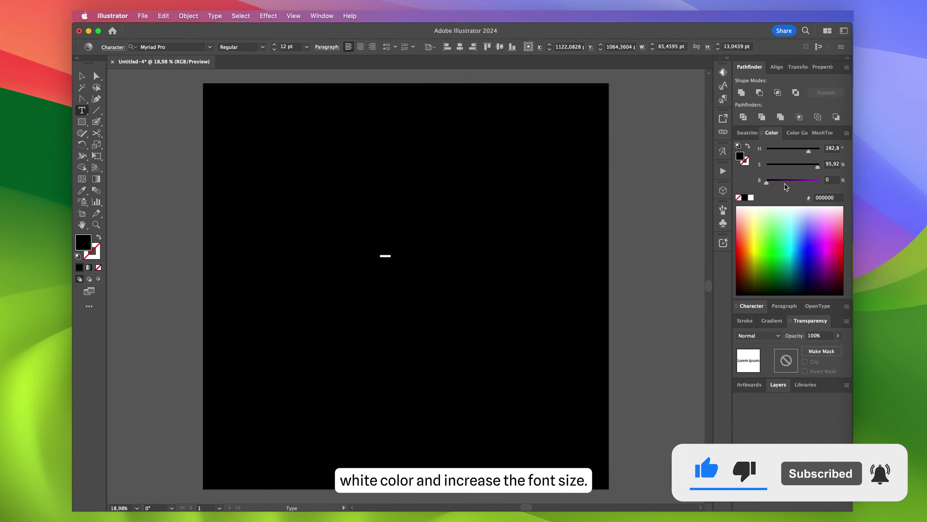
left_click(751, 198)
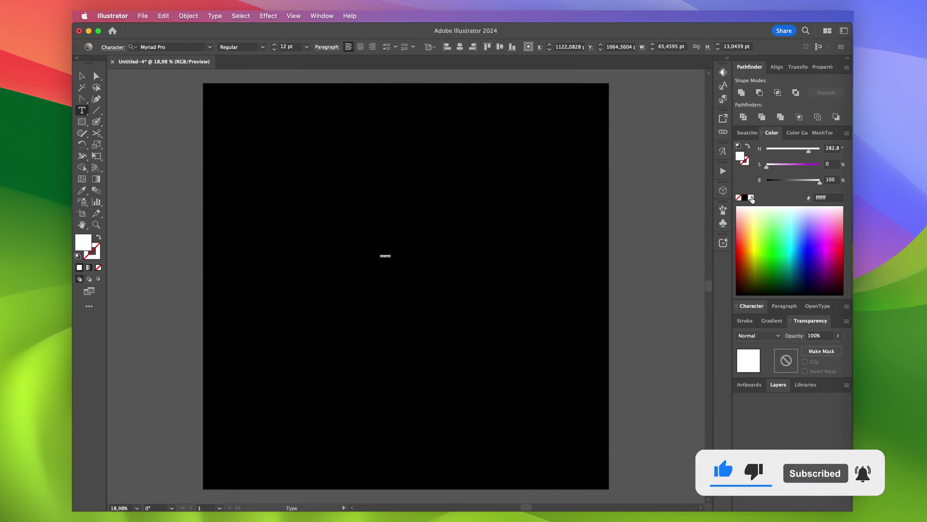
left_click(284, 46)
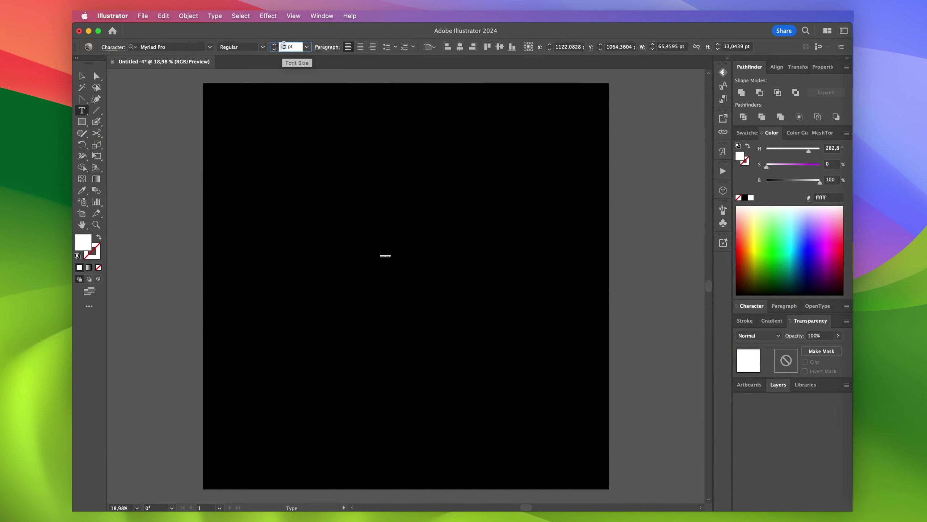
type("200")
key("Return")
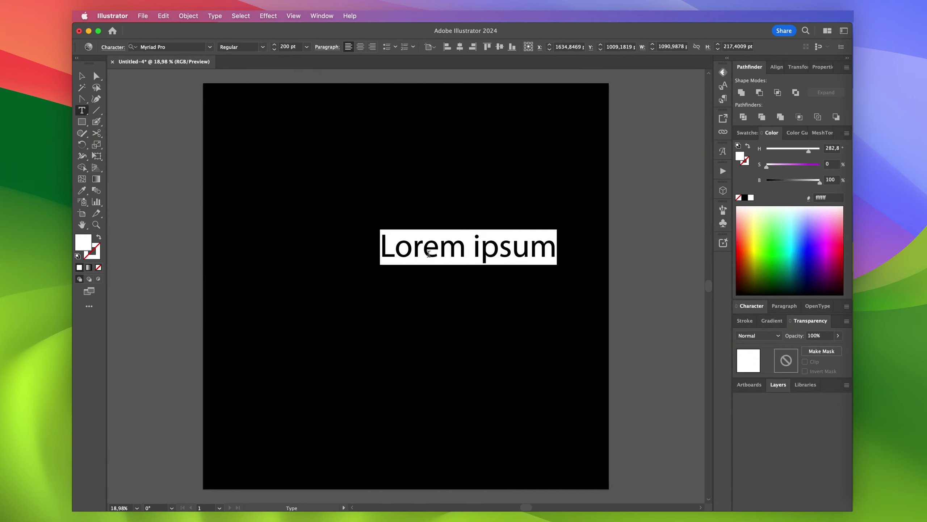
type("N")
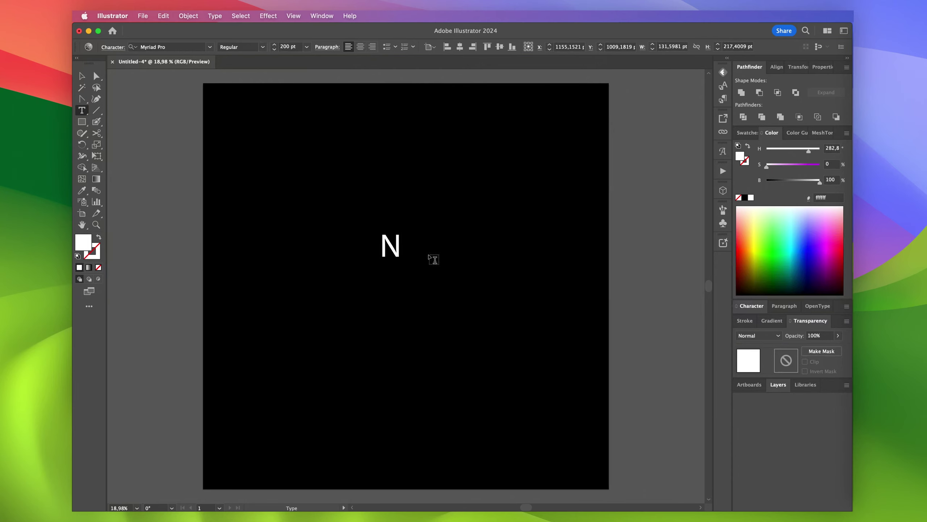
type("eon")
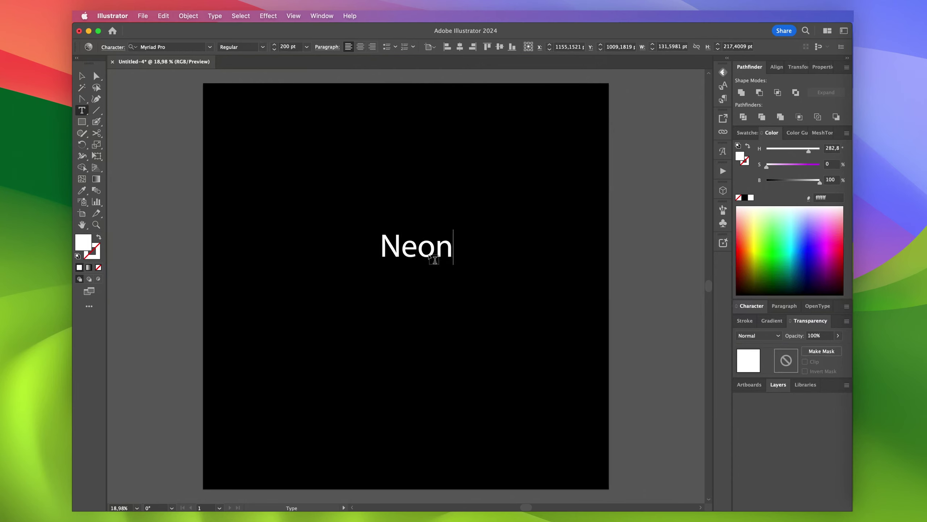
Set the Neon text's paragraph alignment to centered and center it horizontally and vertically on the artboard.
left_click(82, 76)
left_click_drag(440, 248, 431, 278)
left_click(361, 47)
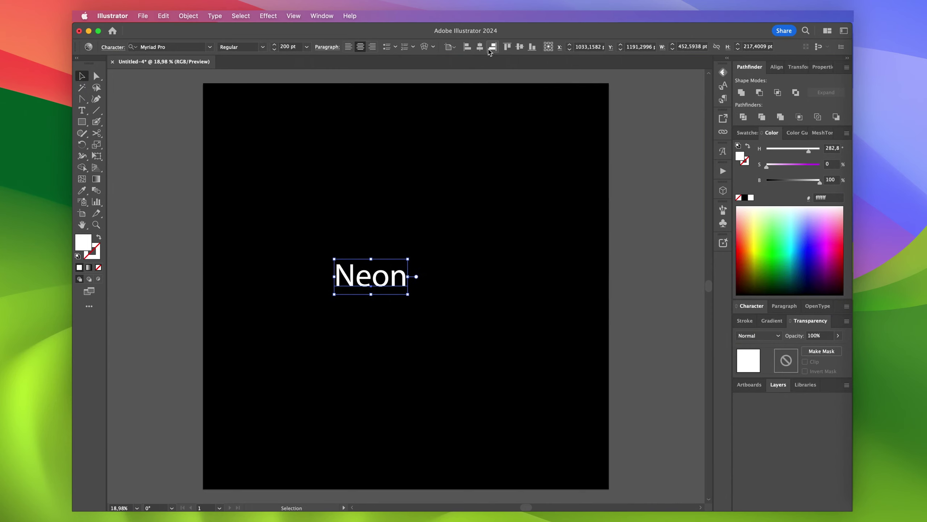
left_click(480, 48)
left_click(520, 46)
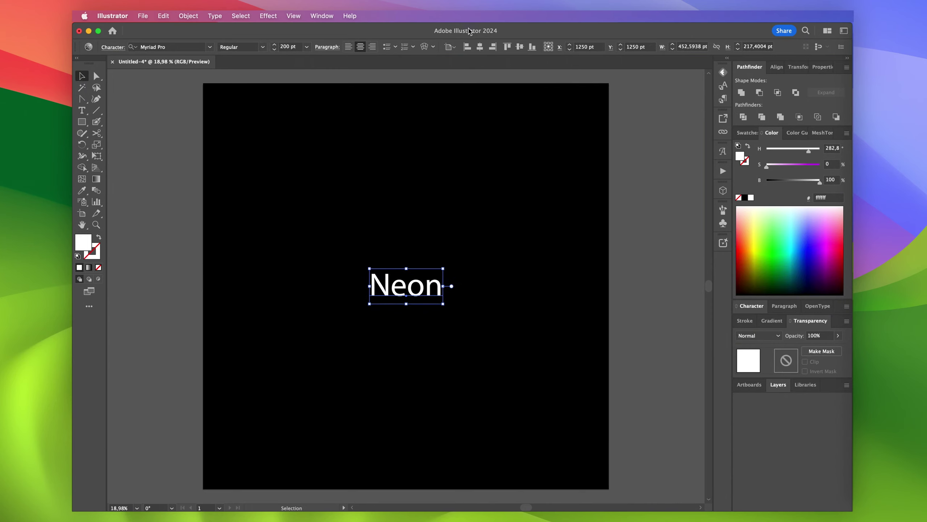
Change the font of the Neon text to Jewel.
left_click(196, 47)
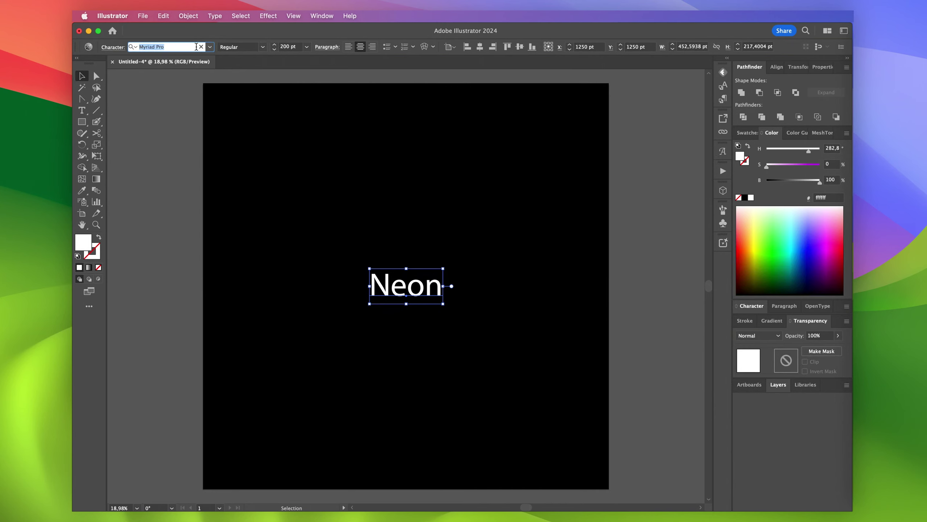
type("Je")
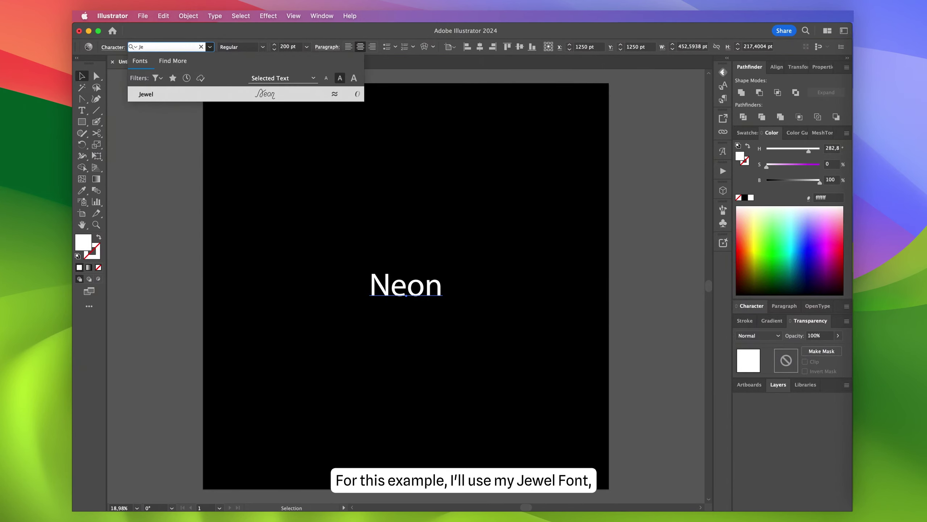
left_click(176, 94)
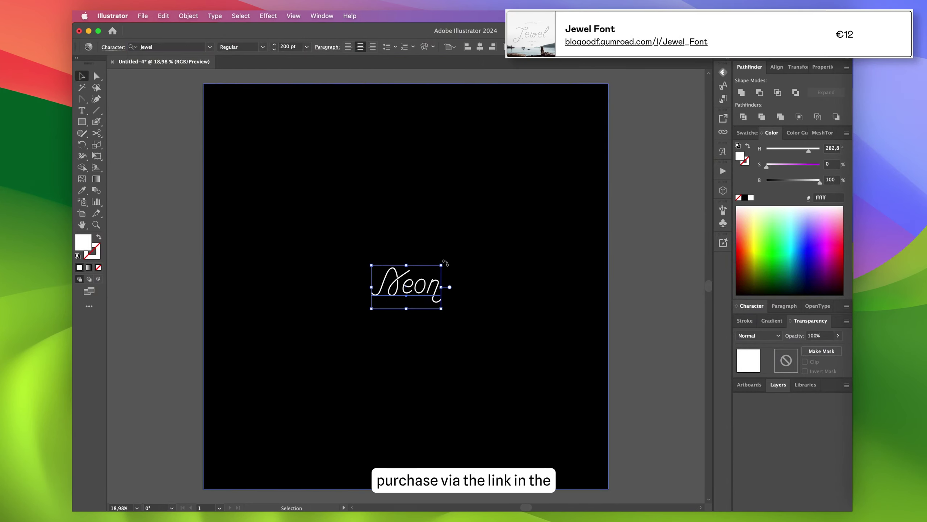
Scale the Neon text up to about 1173 pt wide and center it horizontally on the artboard.
left_click_drag(442, 265, 561, 160)
left_click_drag(559, 241, 491, 273)
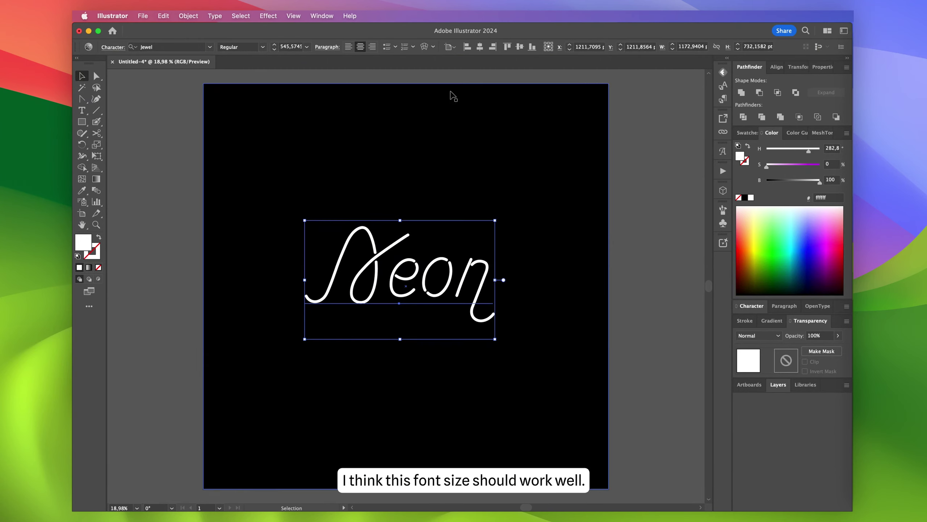
left_click(480, 46)
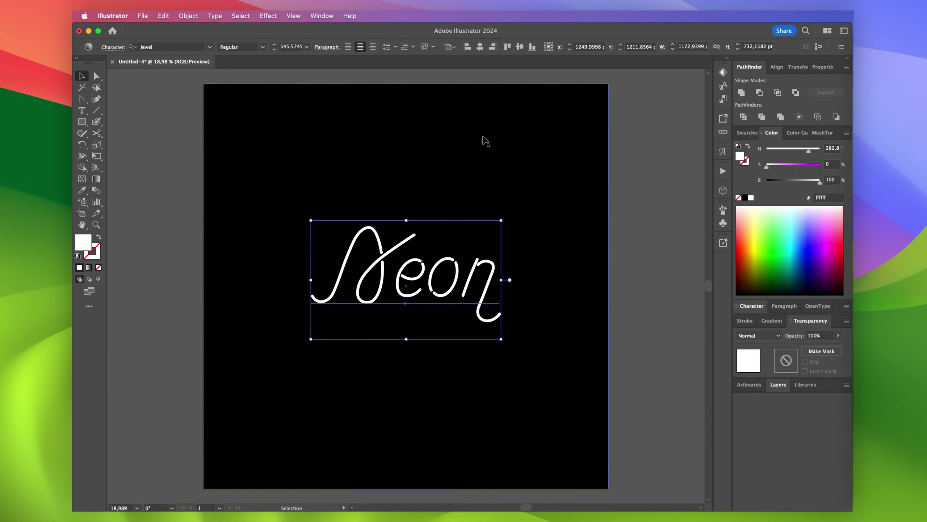
Copy the Neon text and paste the duplicate in place over the original.
scroll(562, 247, "up", 5)
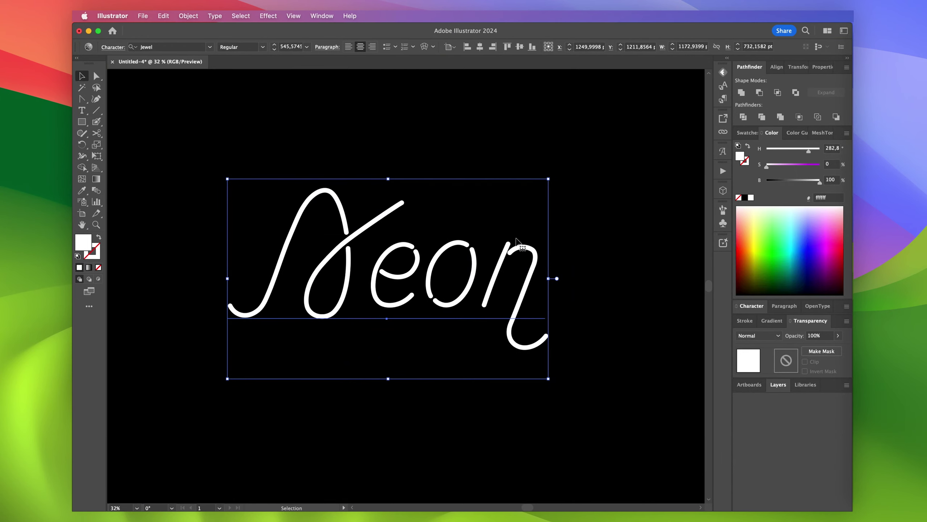
left_click(164, 15)
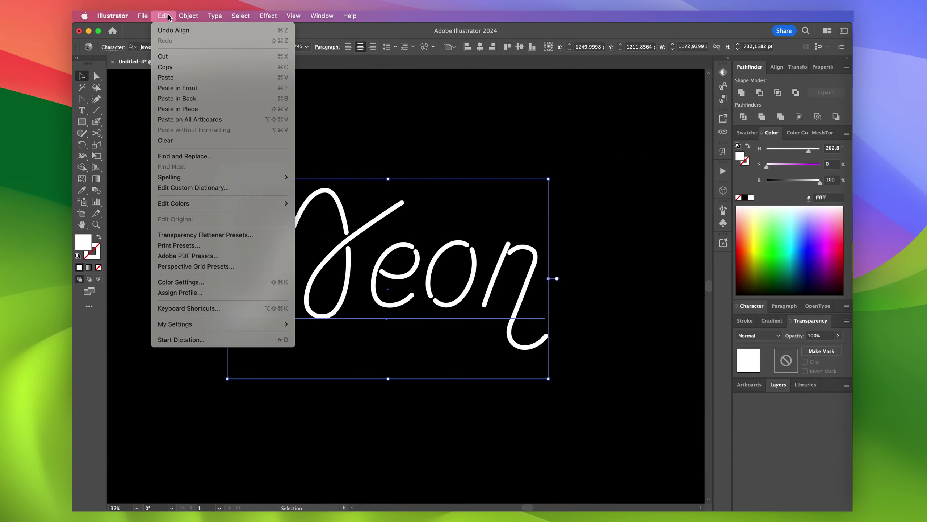
left_click(172, 67)
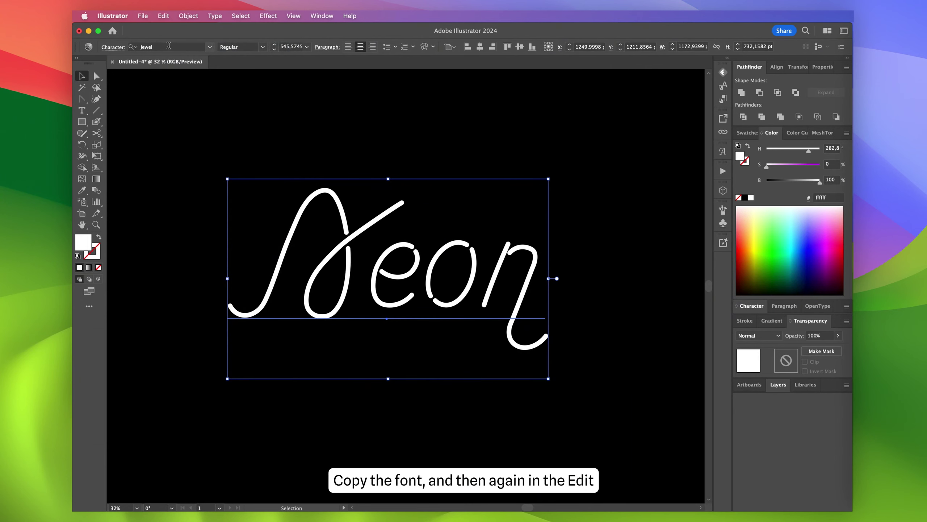
left_click(164, 15)
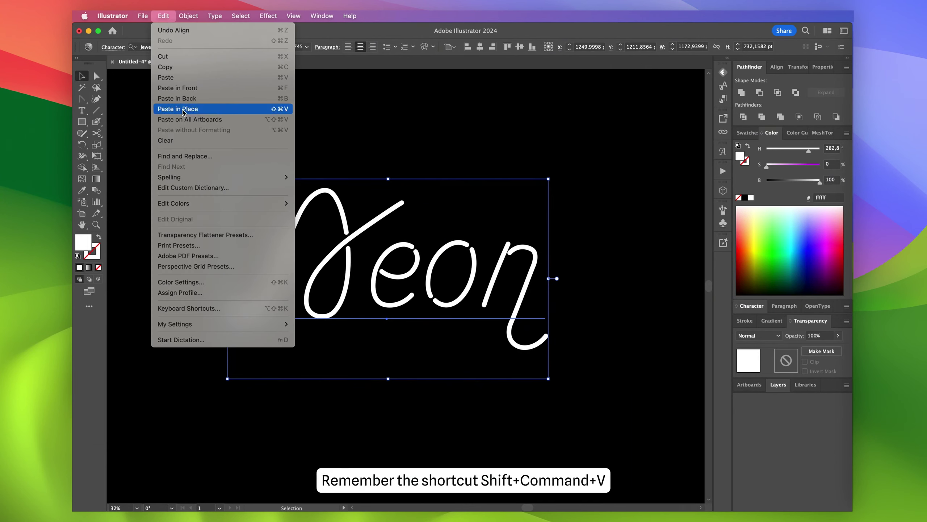
left_click(197, 110)
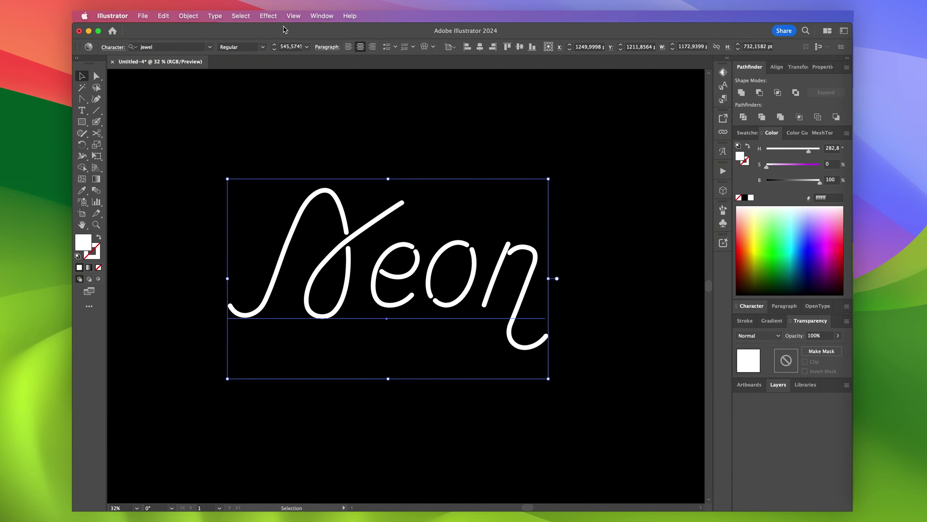
Apply a Gaussian Blur effect with a 1-pixel radius to the pasted Neon text.
left_click(268, 16)
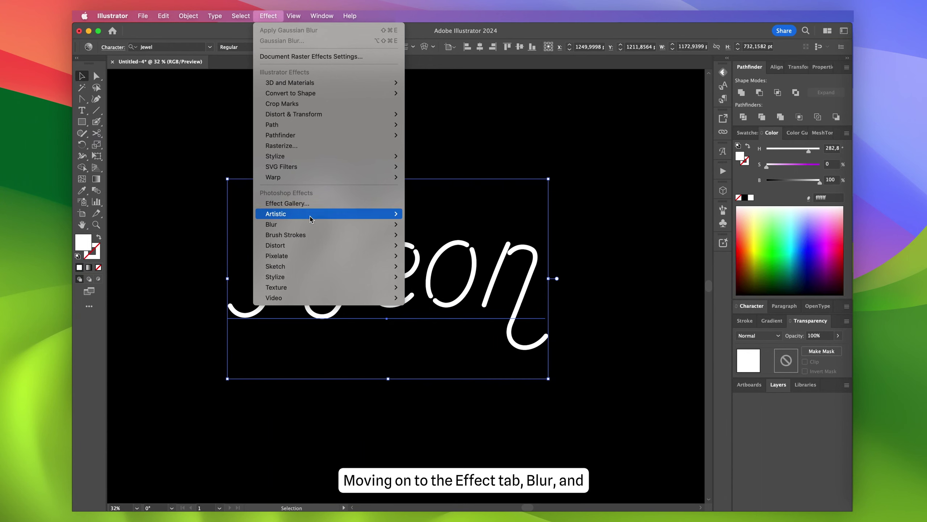
mouse_move(313, 228)
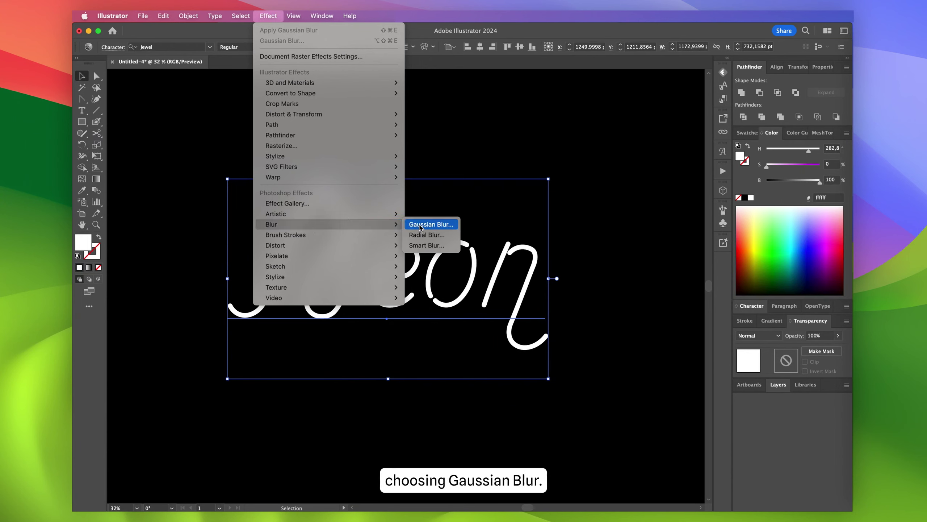
left_click(419, 227)
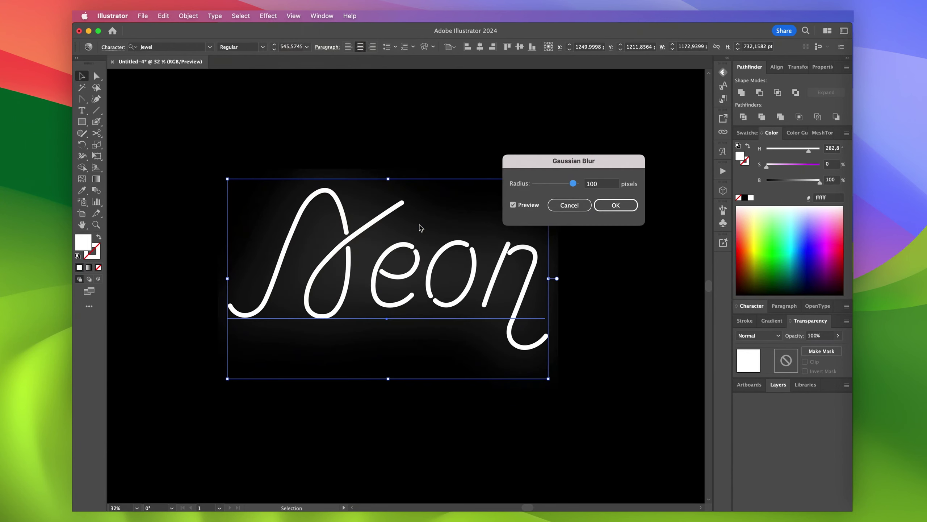
double_click(593, 185)
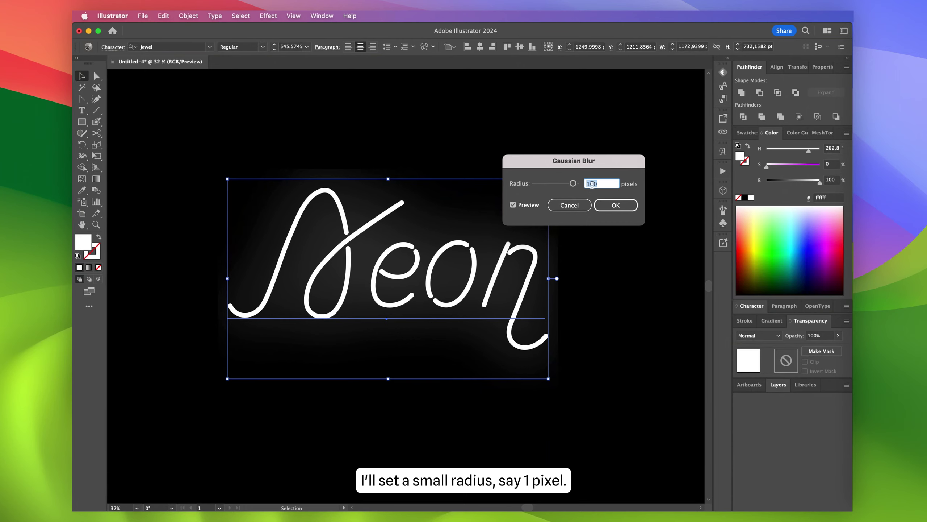
type("1")
left_click(616, 205)
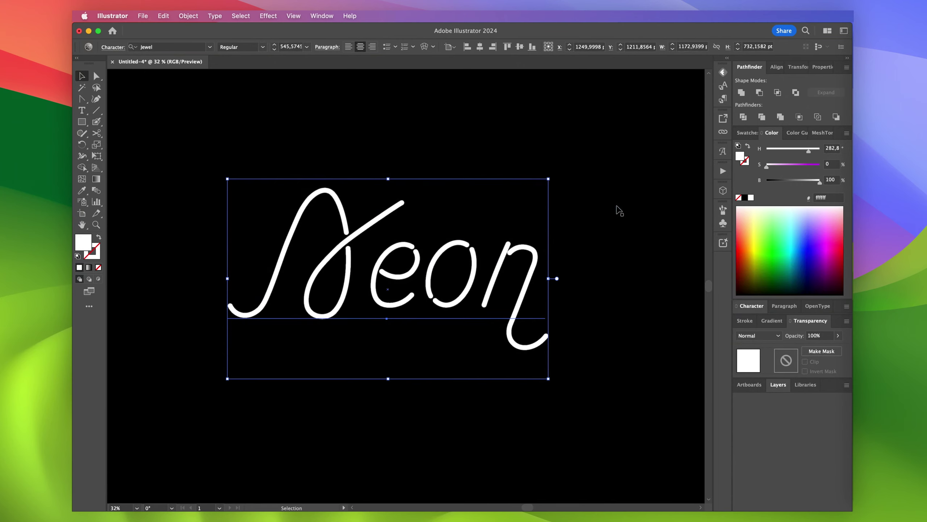
Duplicate the blurred Neon text by copying it and pasting it in place.
left_click(167, 16)
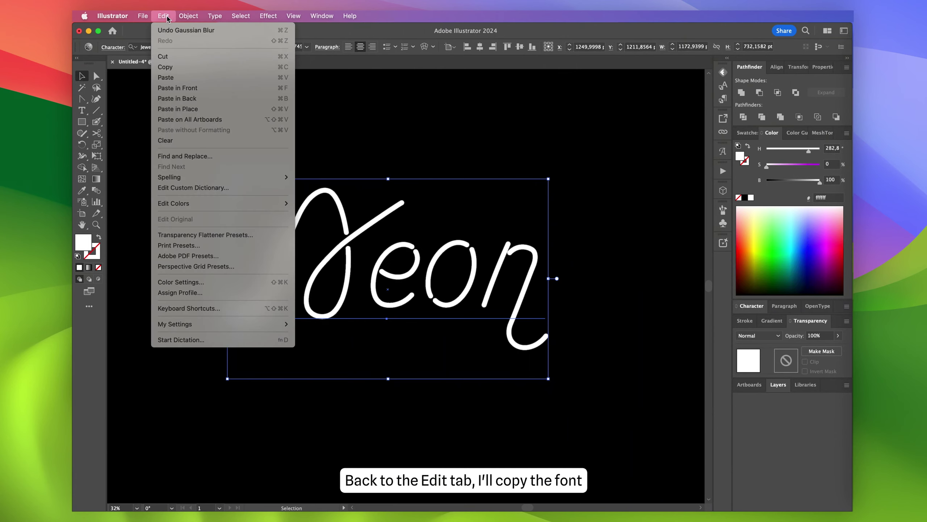
left_click(178, 68)
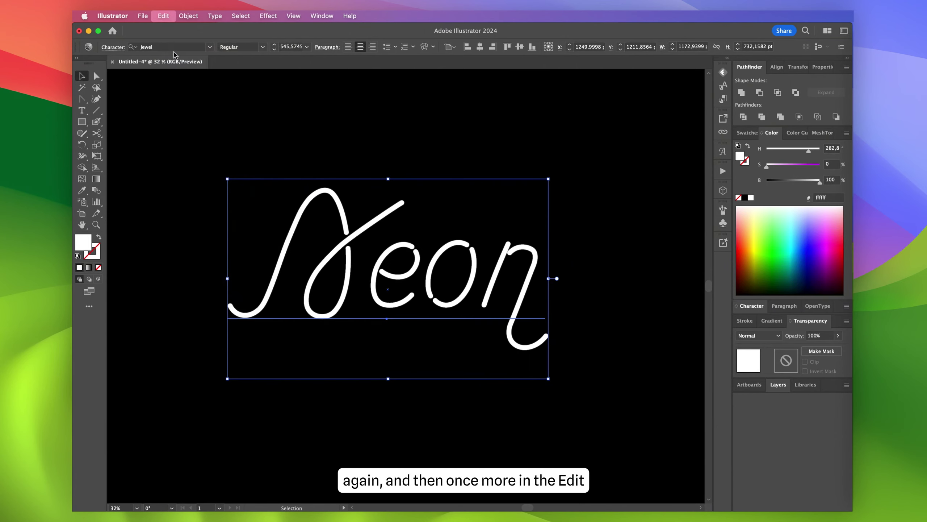
left_click(167, 16)
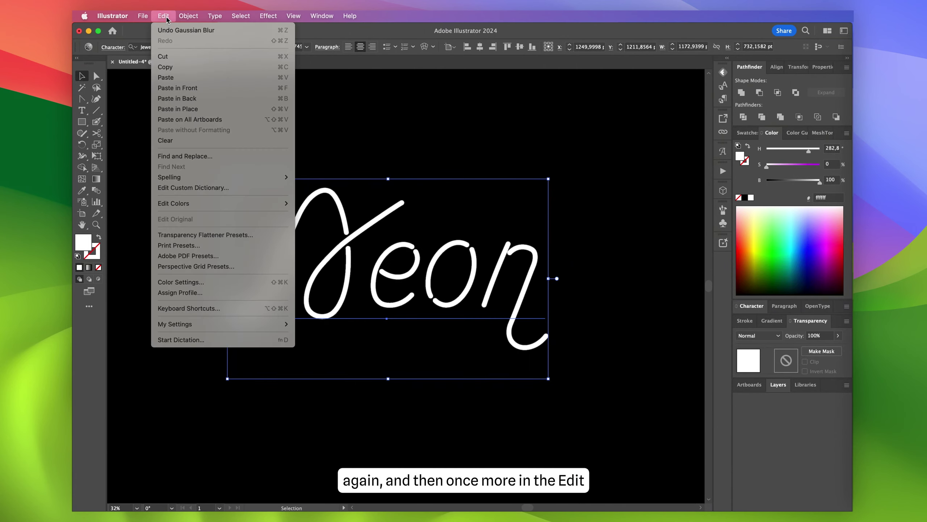
left_click(185, 111)
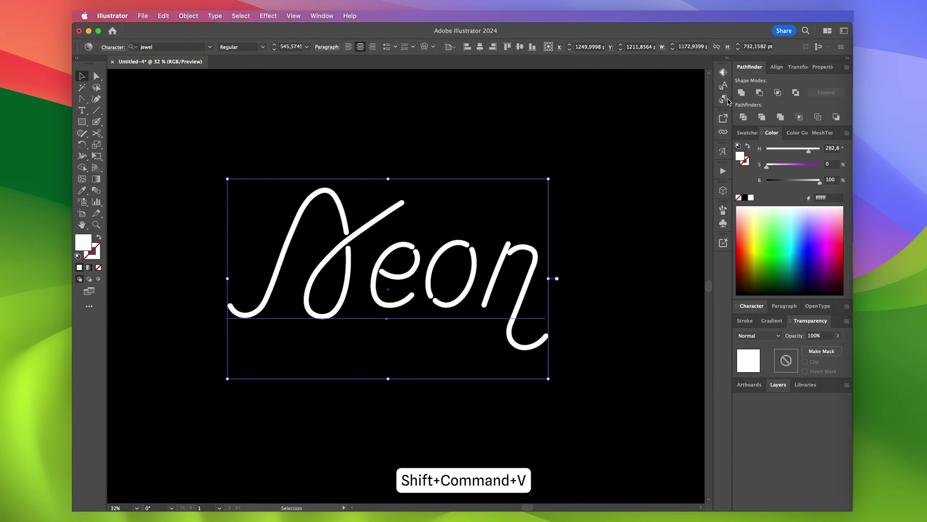
Edit the new copy's Gaussian Blur effect, setting its radius to 5 pixels.
left_click(824, 68)
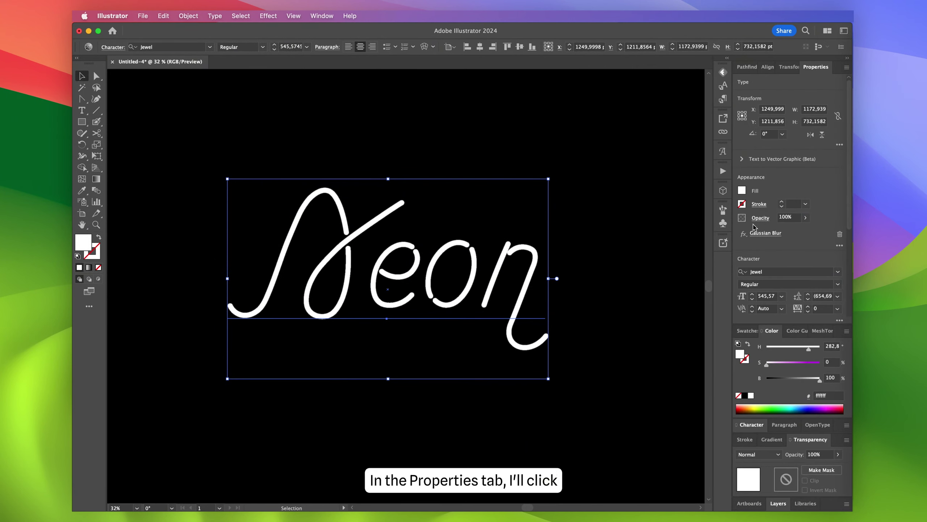
left_click(766, 233)
double_click(603, 187)
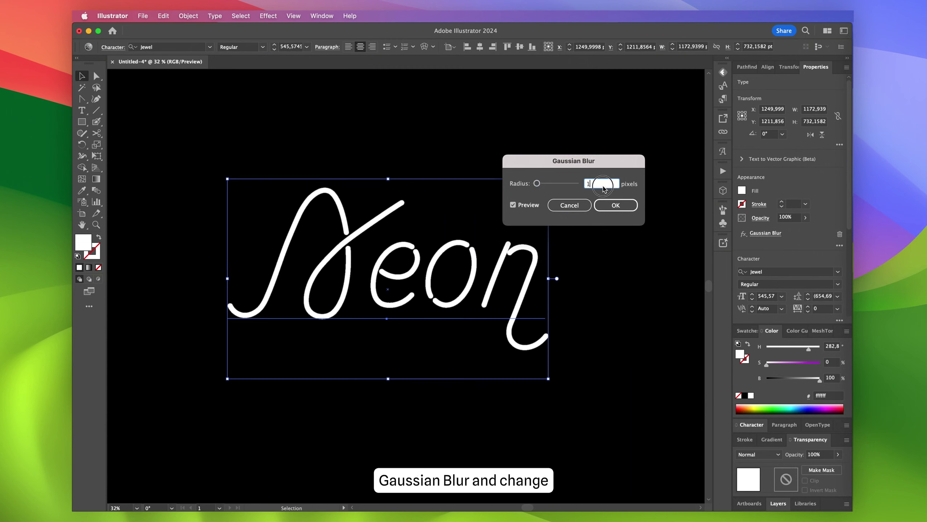
type("5")
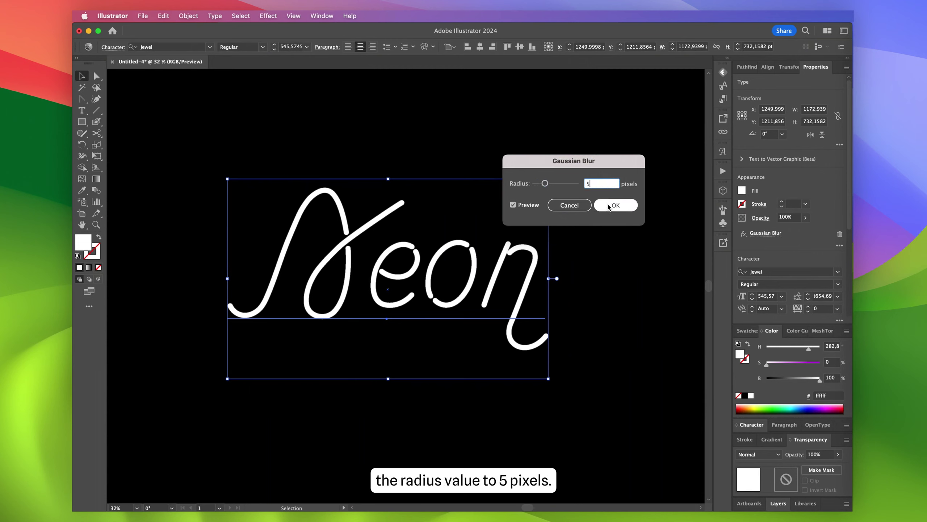
left_click(615, 205)
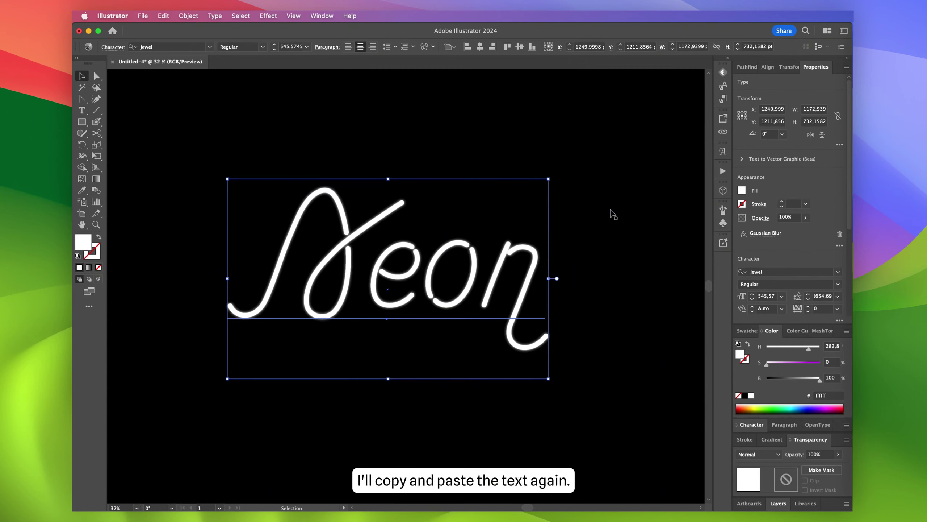
Duplicate the blurred Neon text in place and set the new copy's Gaussian Blur radius to 10 pixels.
key("super+c")
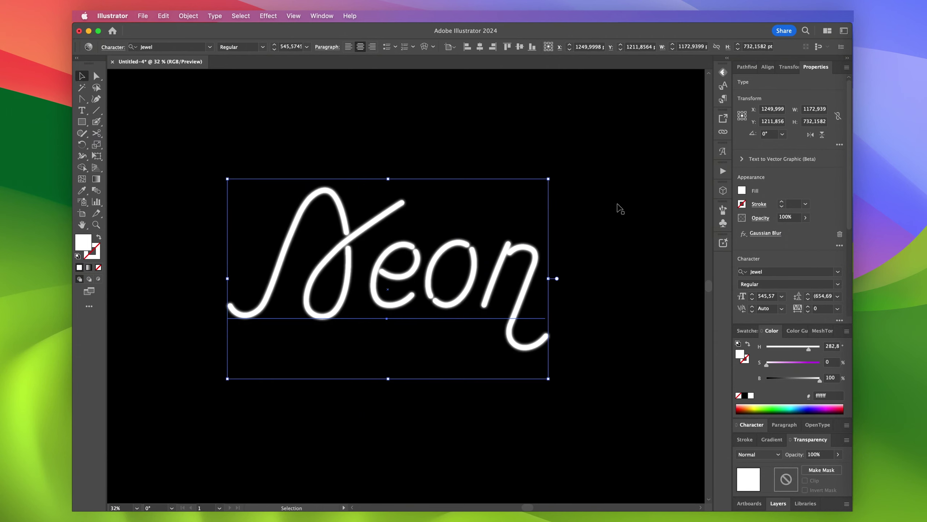
left_click(758, 233)
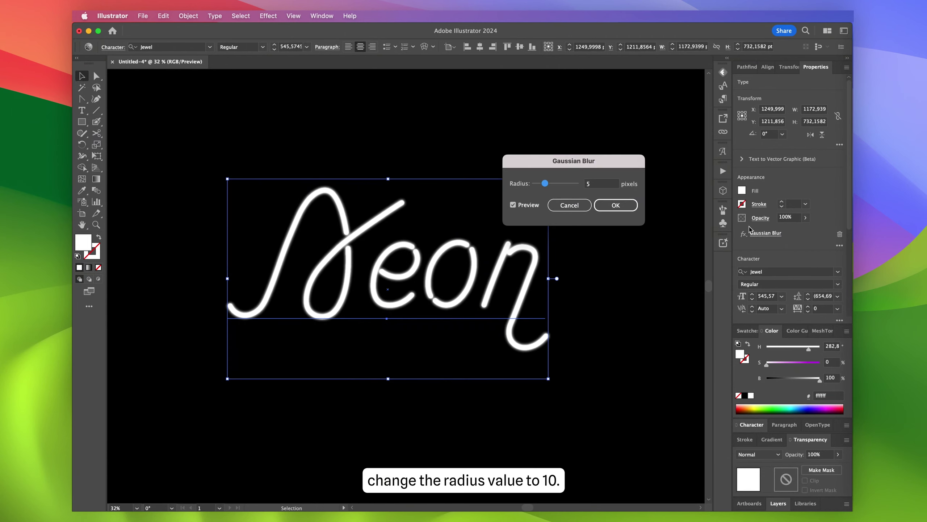
left_click(608, 187)
type("1")
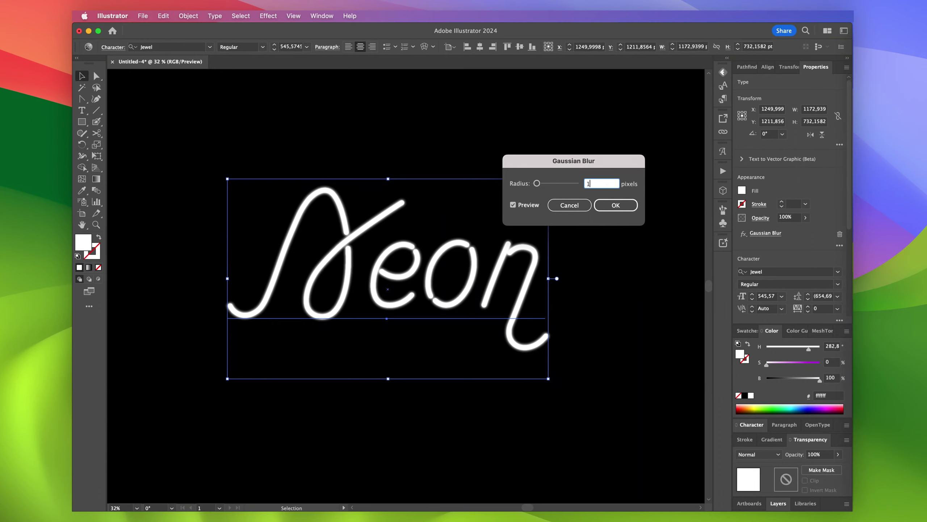
type("0")
left_click(616, 204)
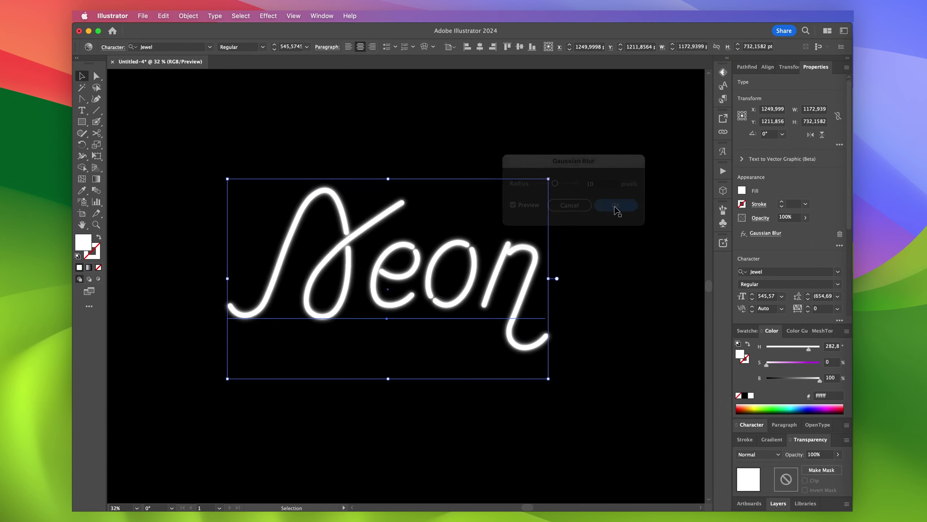
Duplicate the Neon text in place again and set this copy's Gaussian Blur radius to 20 pixels.
key("super+c")
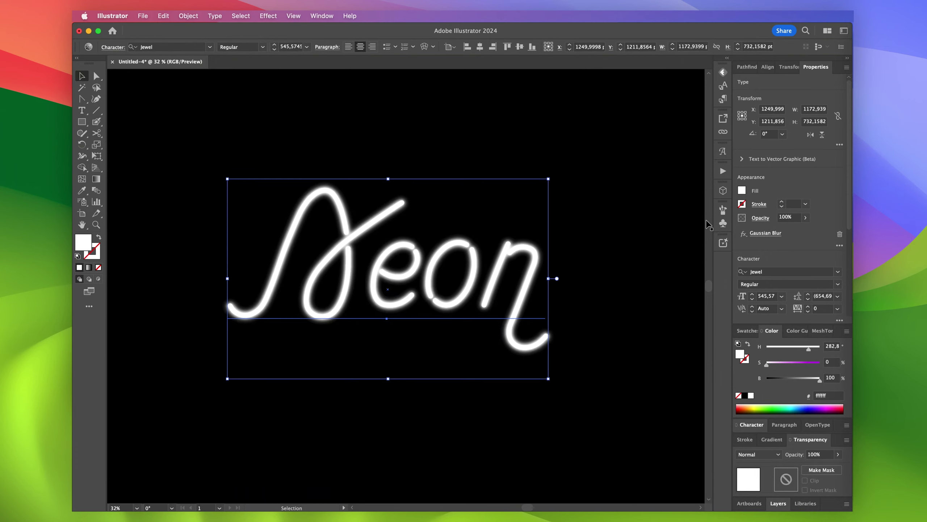
left_click(766, 232)
double_click(609, 184)
type("20")
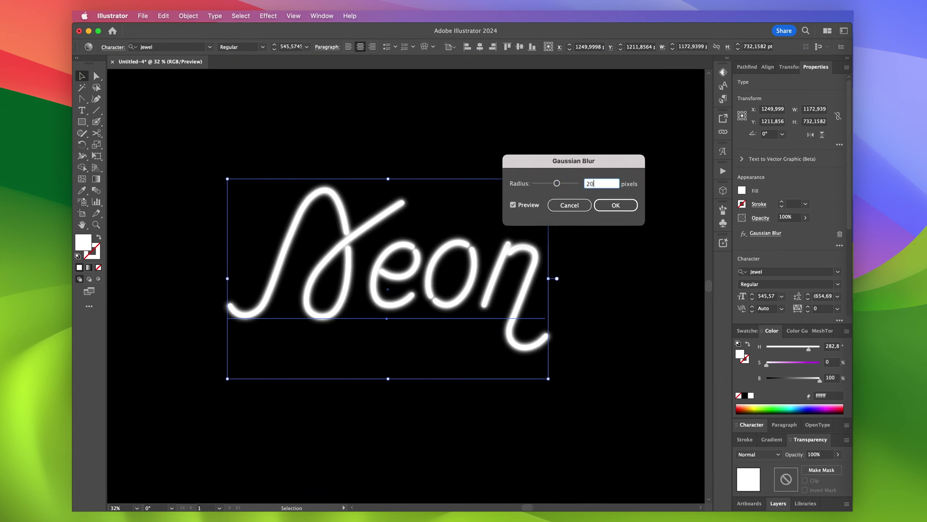
left_click(611, 205)
Copy the Neon text, paste it in front, and set the pasted copy's Gaussian Blur radius to 40 pixels.
key("super+c")
key("super+f")
left_click(764, 233)
double_click(600, 184)
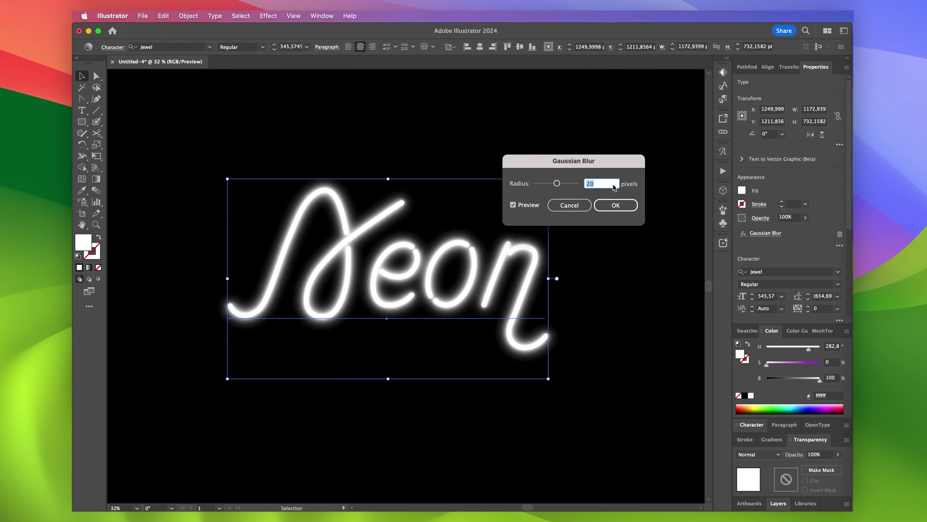
type("40")
left_click(615, 206)
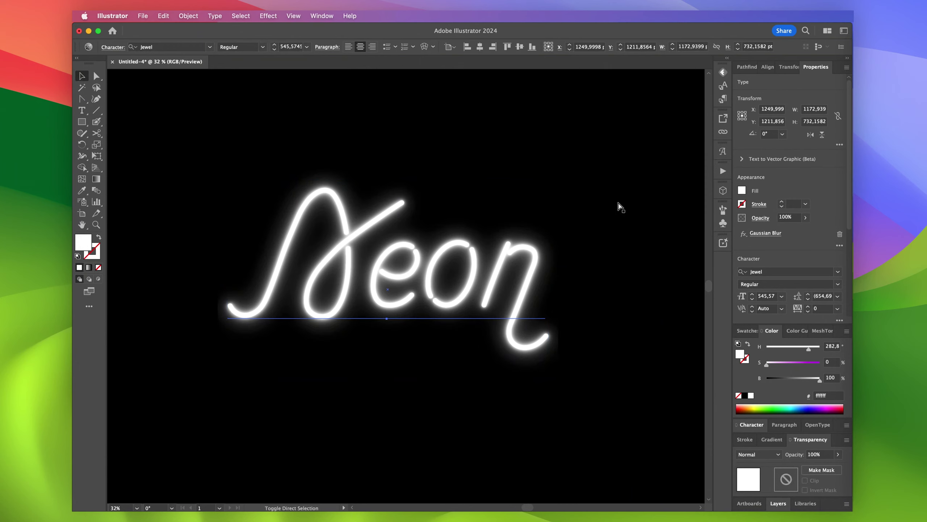
Add another in-place copy of the Neon text with its Gaussian Blur radius set to 80 pixels.
left_click(759, 233)
double_click(604, 185)
type("80")
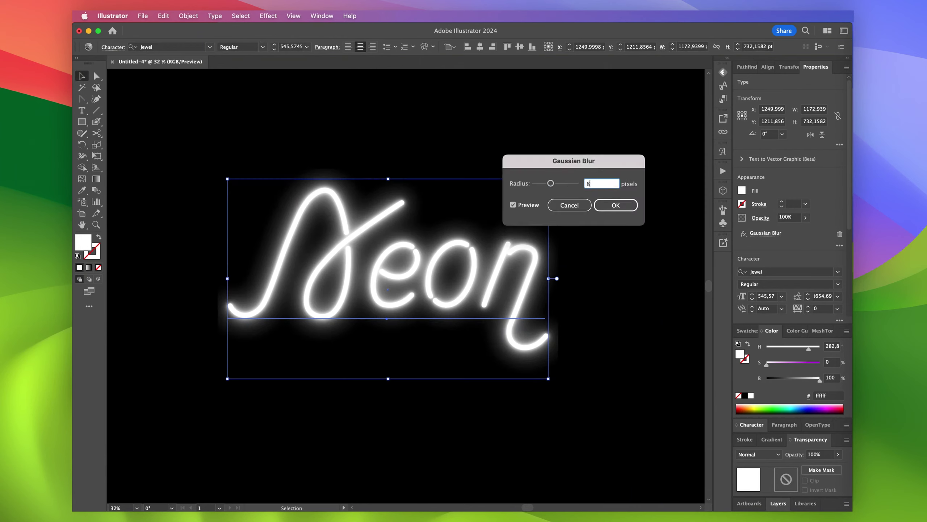
left_click(610, 205)
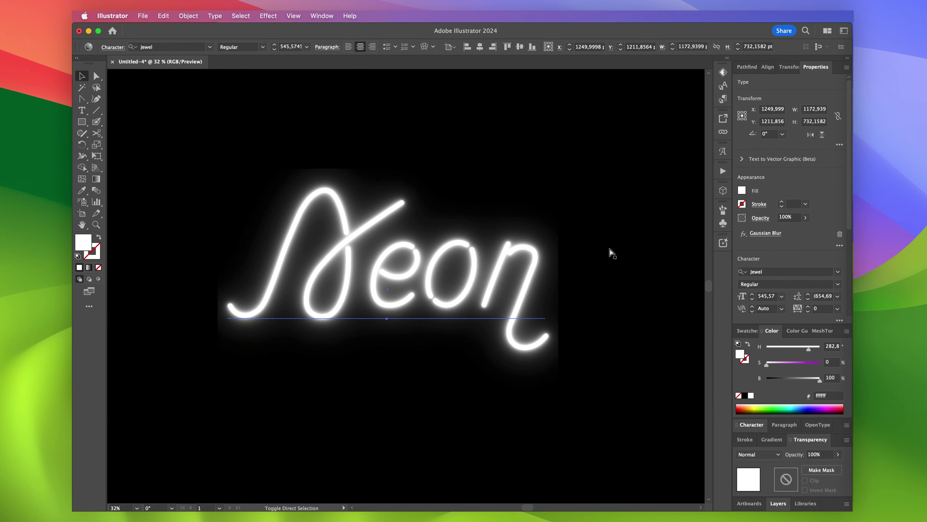
Add a final in-place copy of the Neon text with its Gaussian Blur radius set to 160 pixels.
left_click(766, 232)
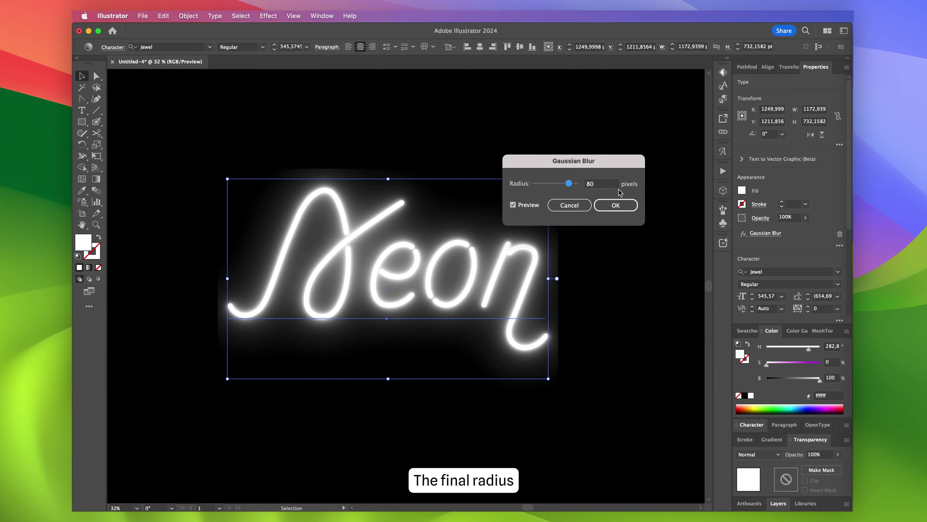
double_click(617, 185)
type("160")
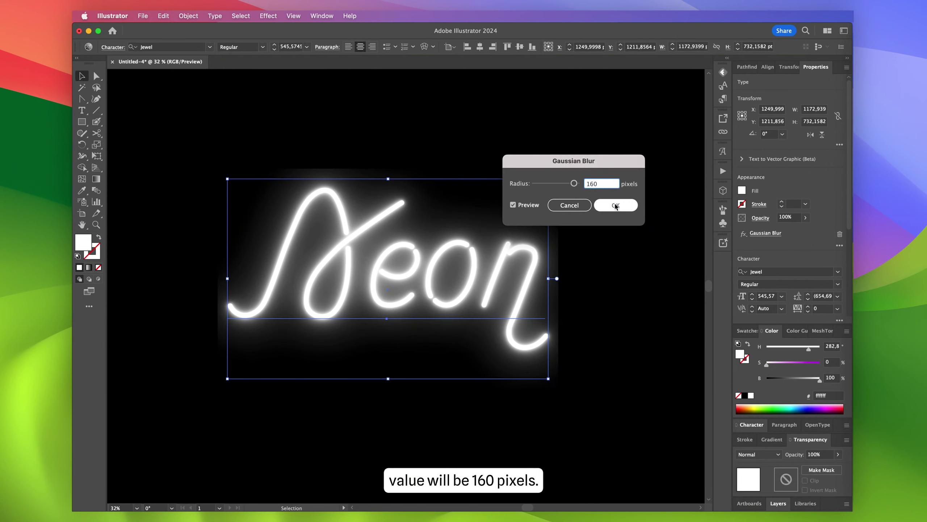
left_click(616, 205)
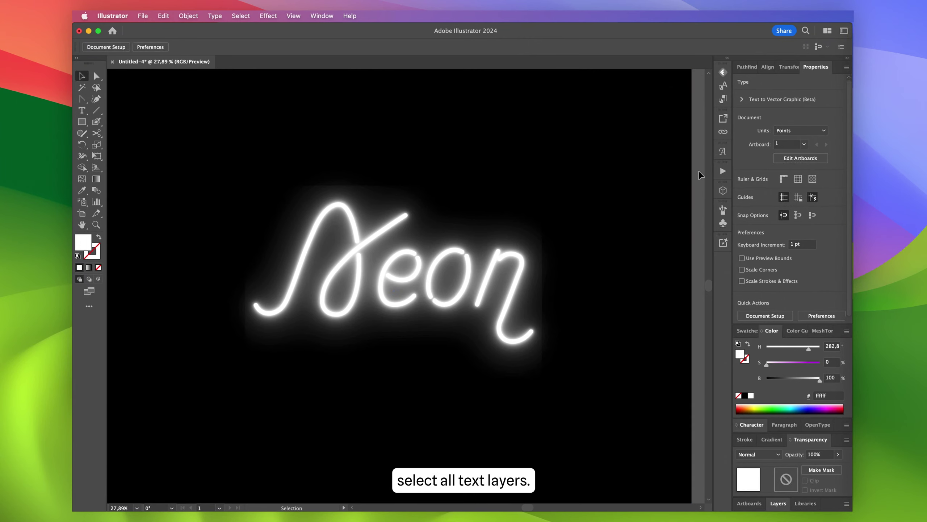
Select all the stacked Neon text copies while leaving the black background out of the selection.
left_click_drag(699, 174, 437, 382)
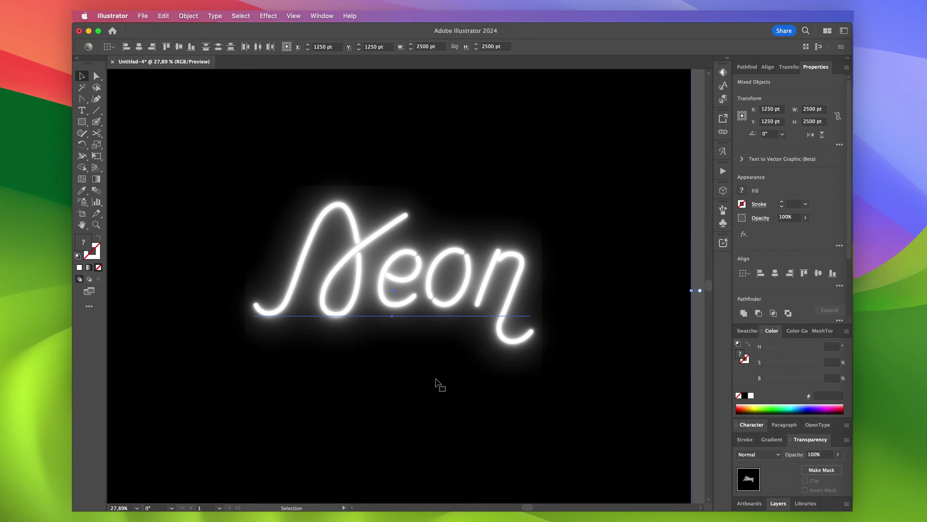
left_click(504, 351, "shift")
left_click(649, 271, "shift")
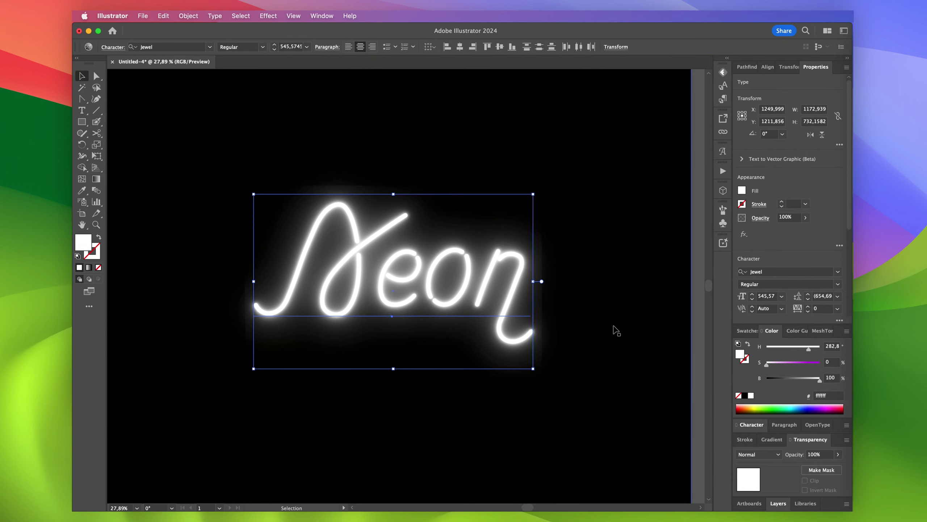
scroll(594, 201, "up", 2)
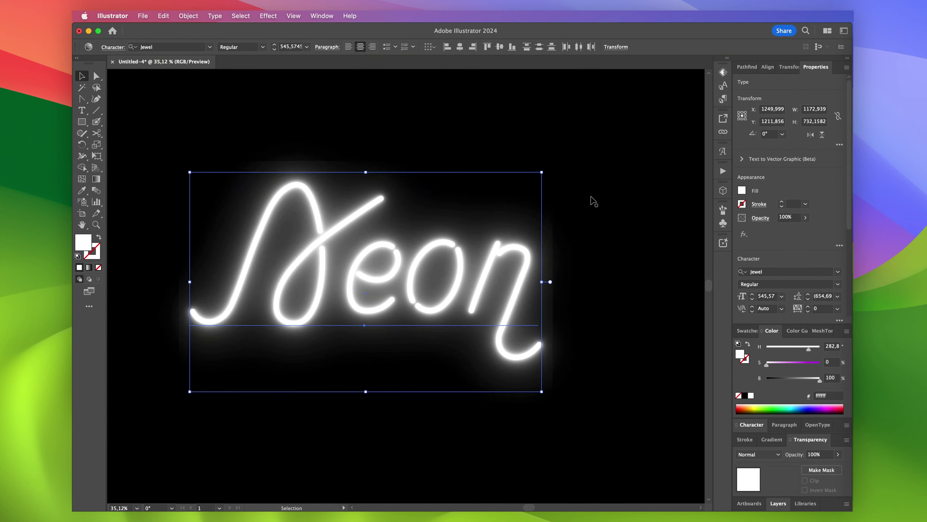
Set the document raster effects to add 360 pt around objects, keeping the Screen (72 ppi) resolution.
left_click(268, 16)
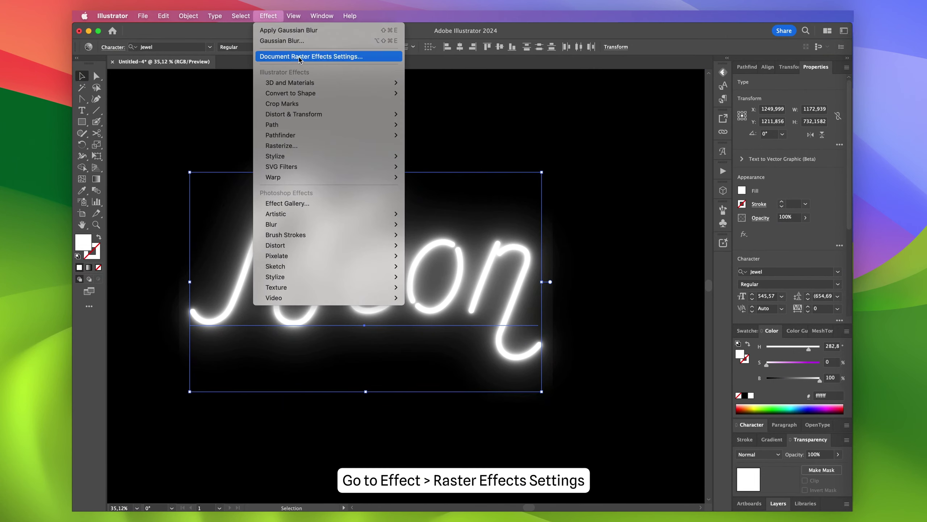
left_click(300, 57)
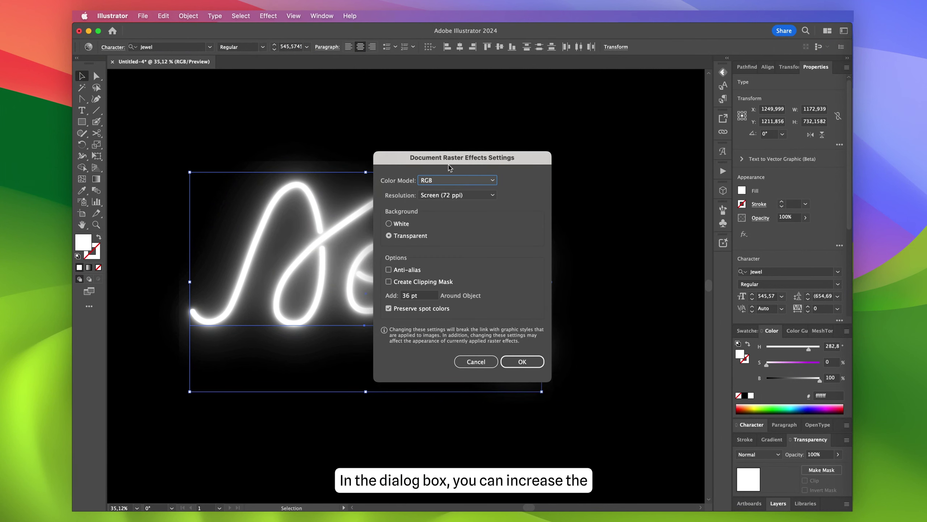
left_click(457, 196)
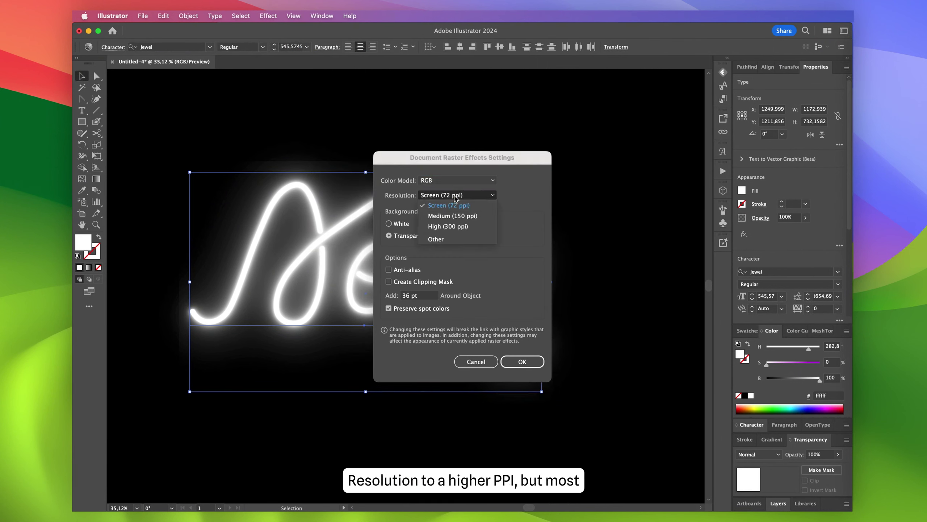
left_click(518, 213)
left_click(411, 298)
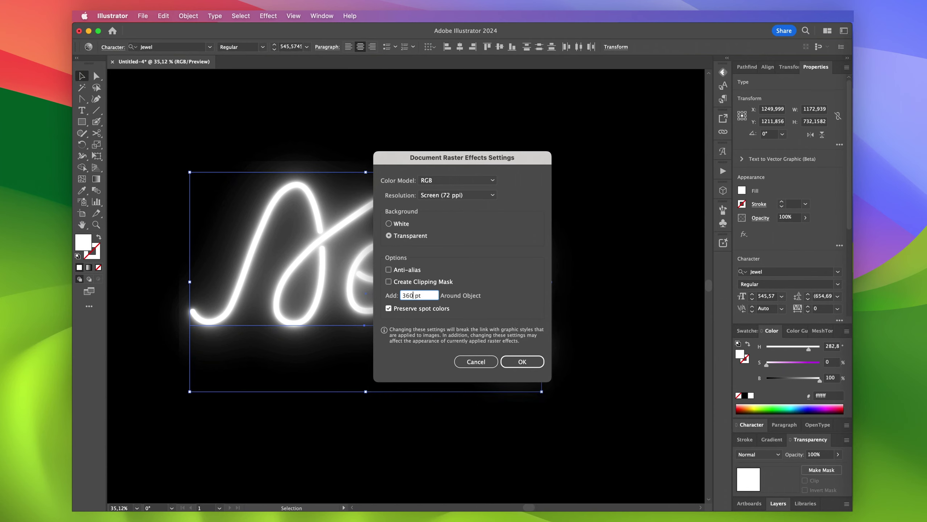
left_click(525, 361)
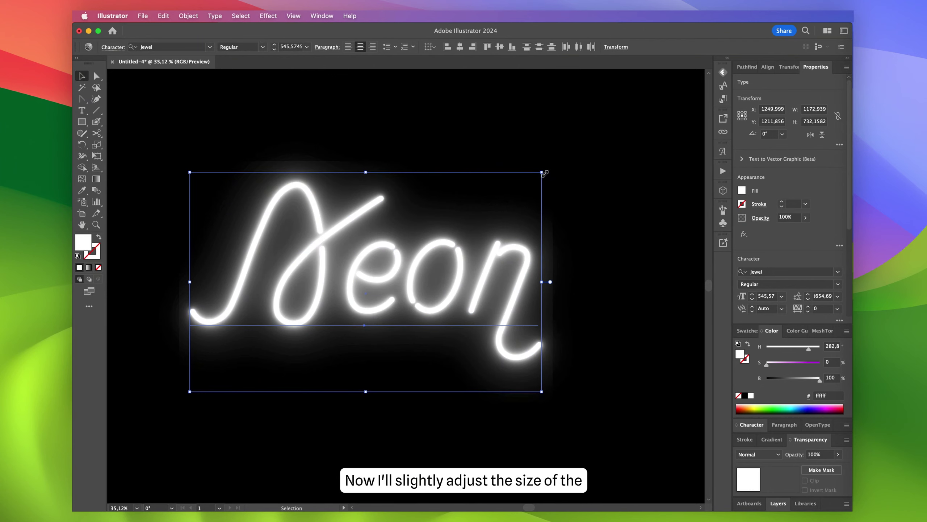
Enlarge the selected text copies slightly to about 1180 by 736 pt so the blur re-renders, and deselect them.
left_click_drag(544, 172, 547, 172)
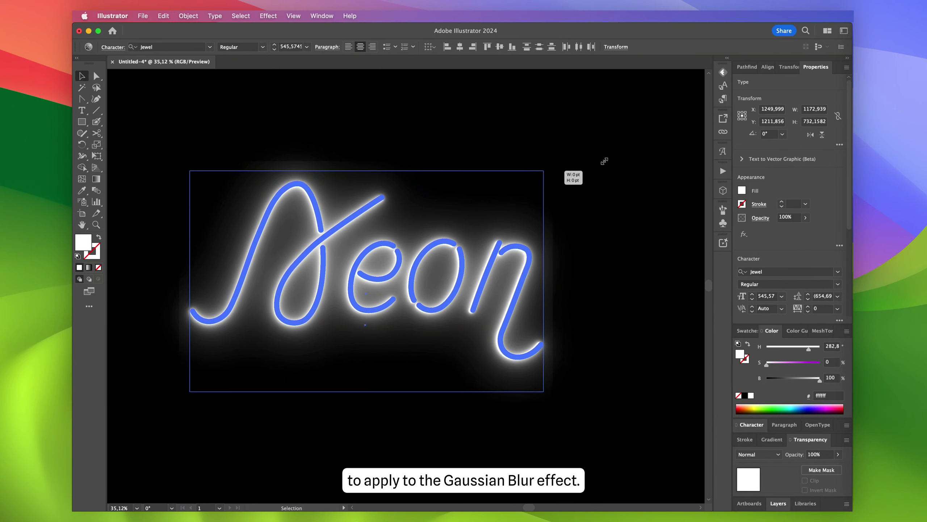
left_click_drag(605, 161, 604, 161)
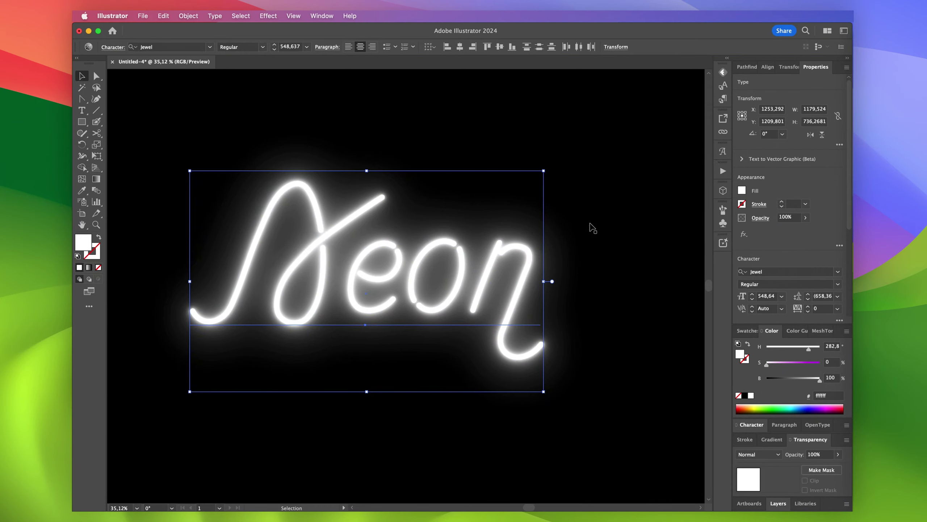
scroll(591, 230, "down", 5)
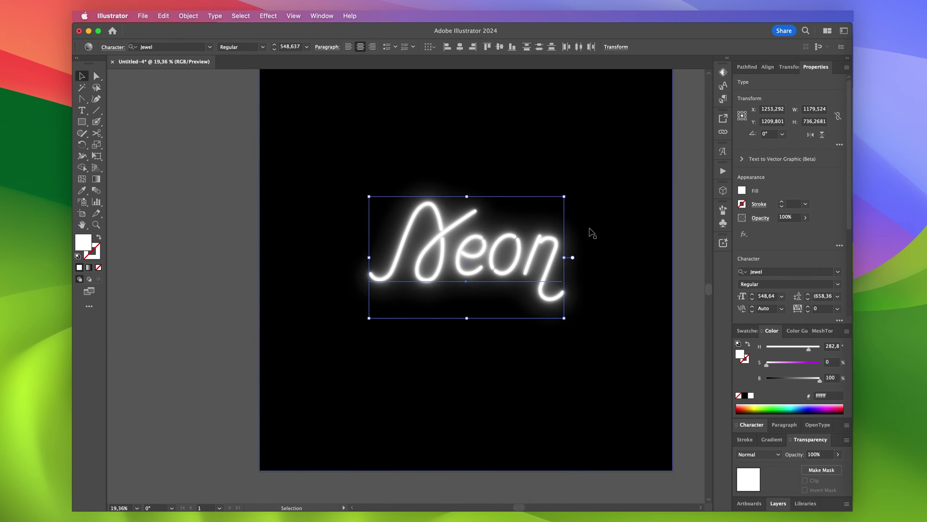
scroll(592, 228, "right", 2)
left_click(660, 206)
Draw a 2500 by 2500 pt rectangle covering the whole artboard.
key("m")
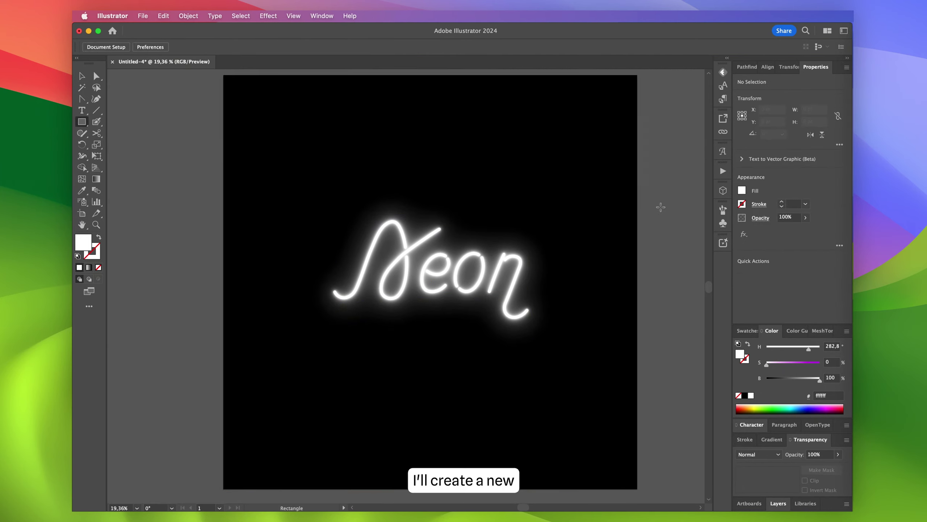
left_click_drag(224, 75, 637, 489)
key("v")
left_click_drag(638, 489, 643, 490)
Fill the rectangle with a linear gradient and recolour its white stop to a saturated magenta.
left_click(771, 440)
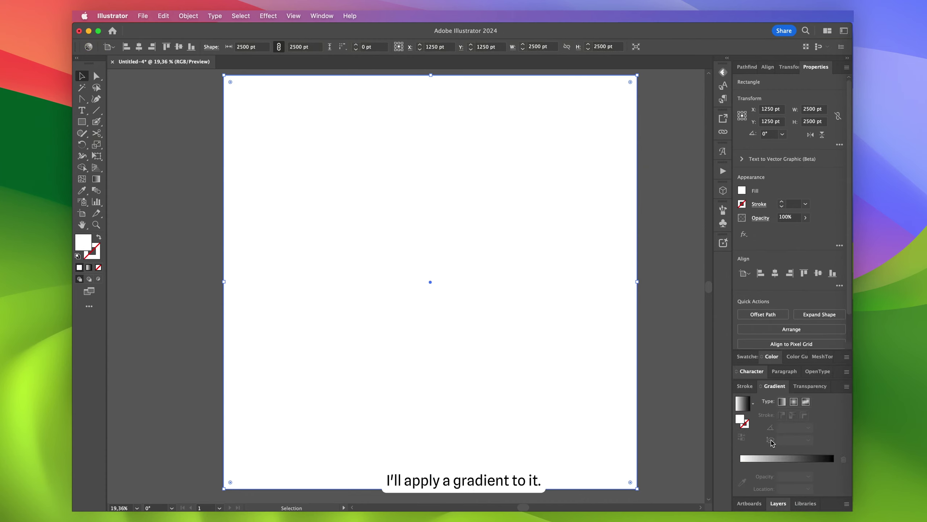
left_click(747, 405)
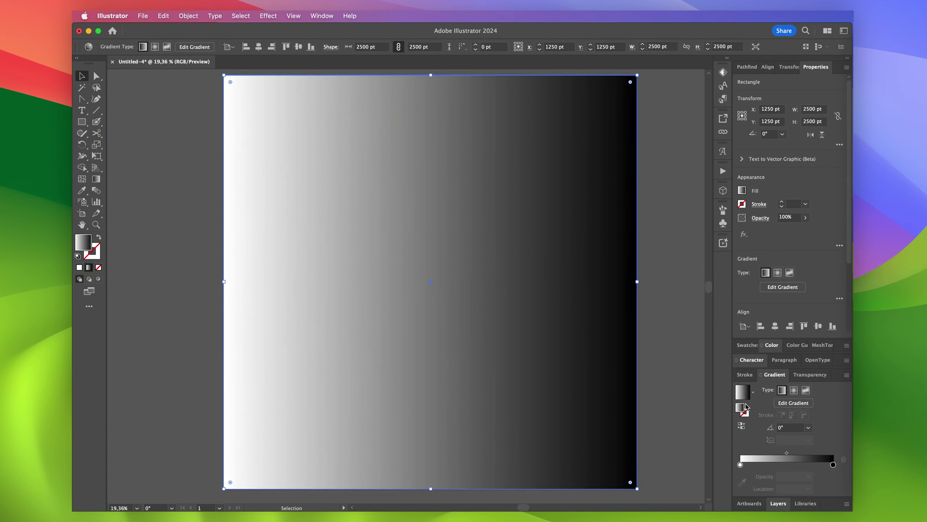
double_click(741, 465)
mouse_move(787, 384)
left_mouse_down()
mouse_move(802, 367)
mouse_move(805, 382)
left_mouse_up()
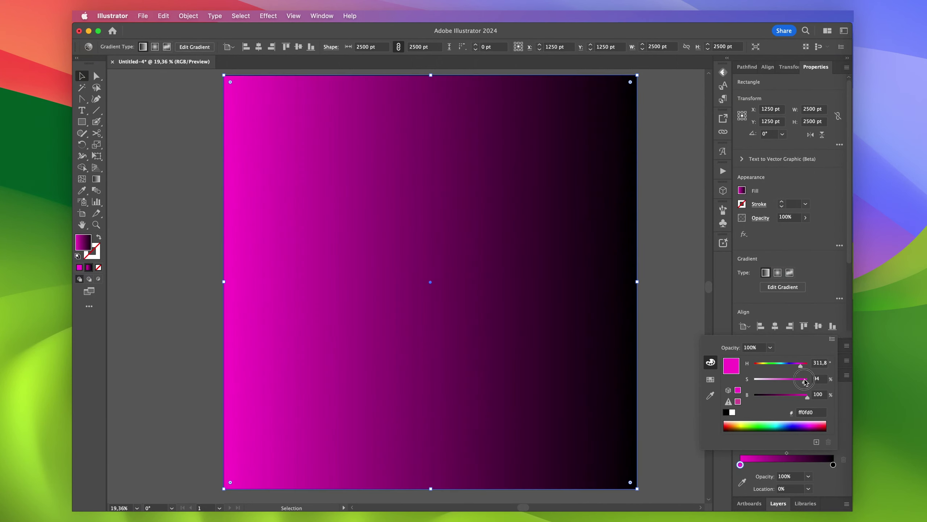
Recolour the gradient's black stop to bright blue and move both stops inward, the magenta one to about 28%.
double_click(834, 465)
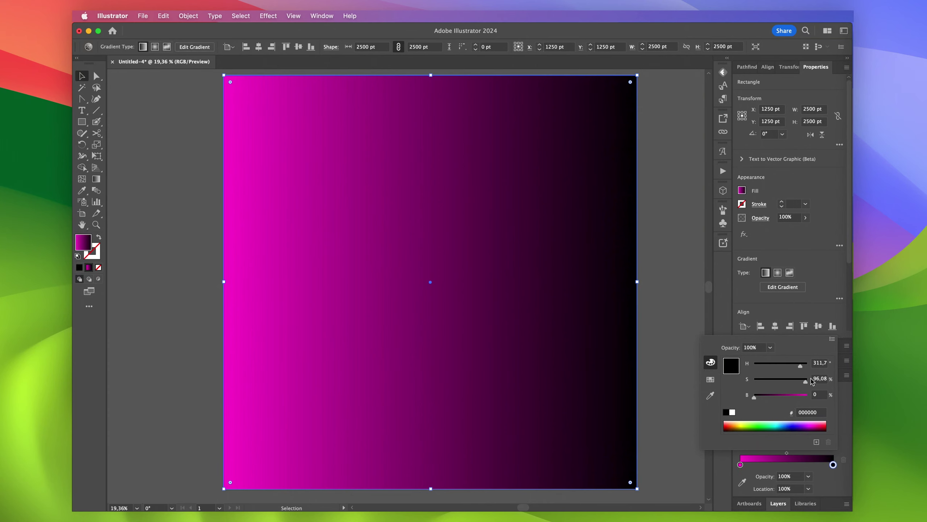
left_click(800, 395)
left_click_drag(801, 395, 806, 396)
left_click_drag(800, 365, 792, 365)
left_click(844, 472)
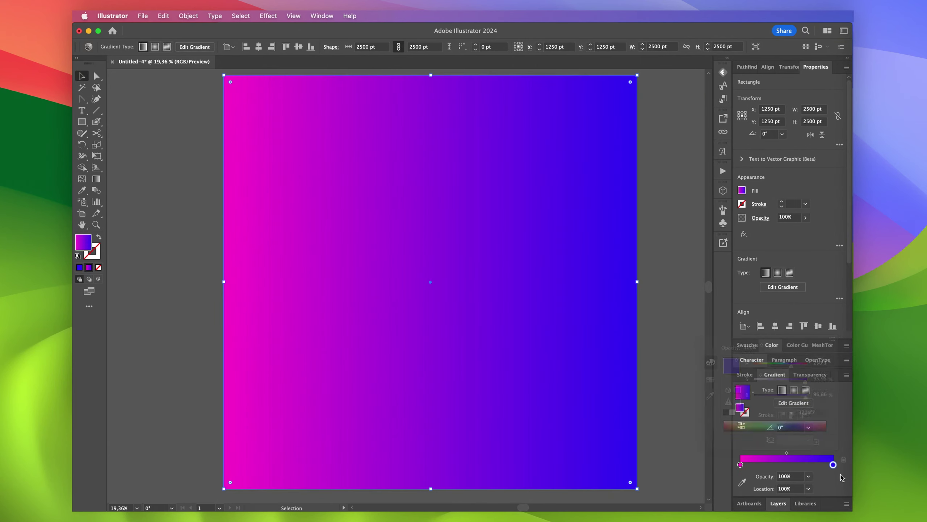
left_click_drag(833, 465, 815, 464)
left_click_drag(741, 465, 767, 465)
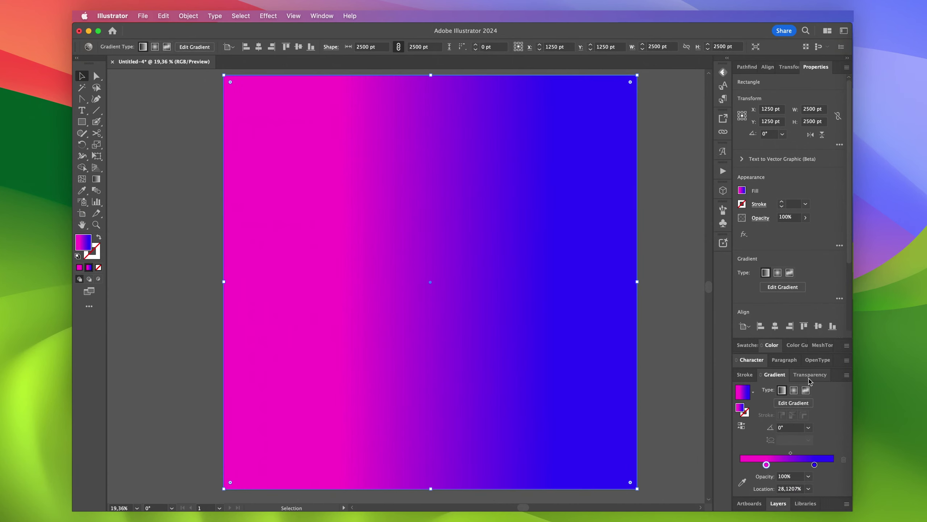
Set the gradient rectangle's blending mode to Overlay.
left_click(816, 379)
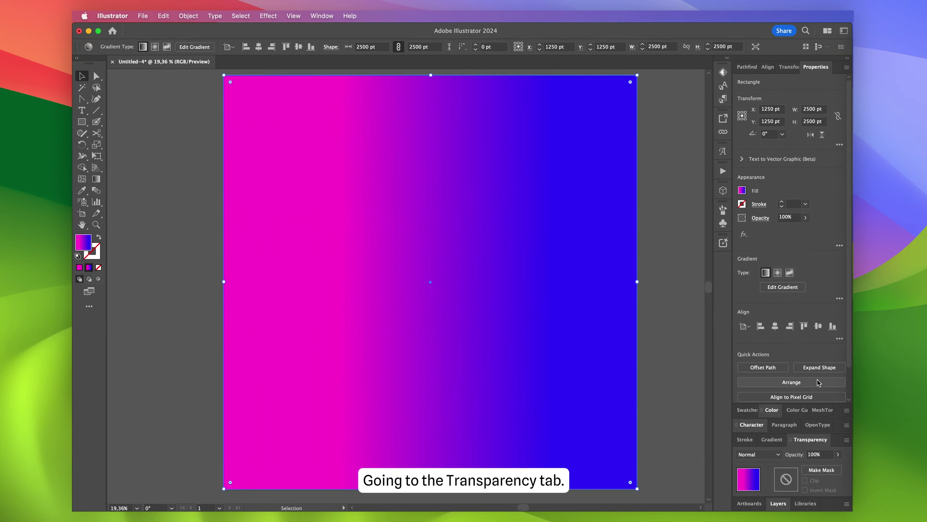
left_click(778, 453)
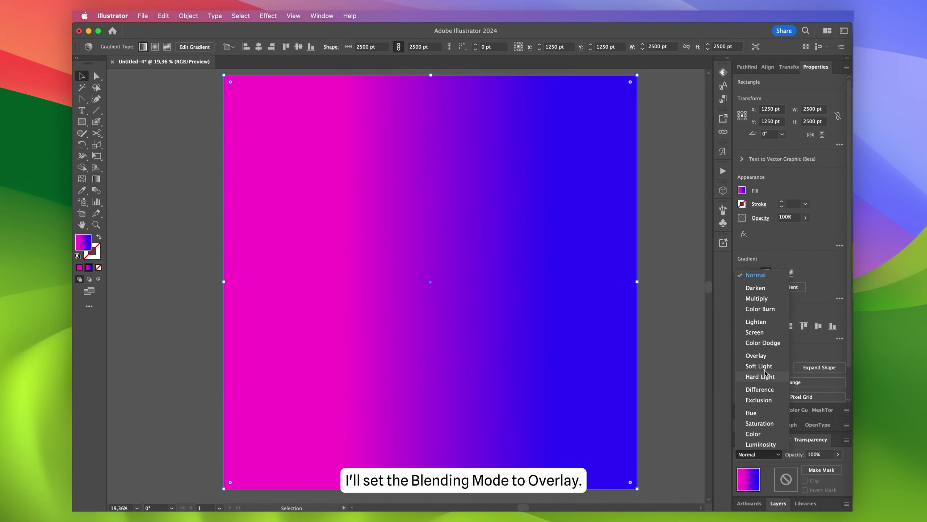
left_click(764, 356)
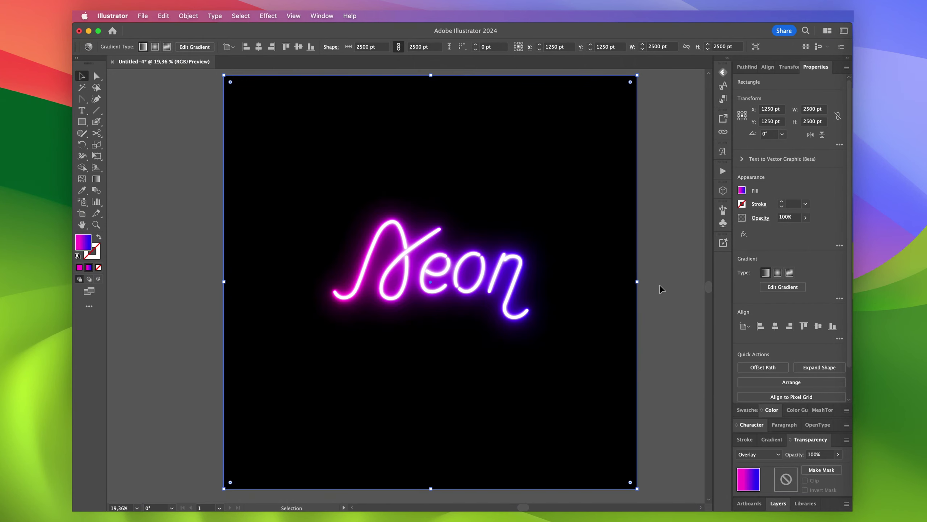